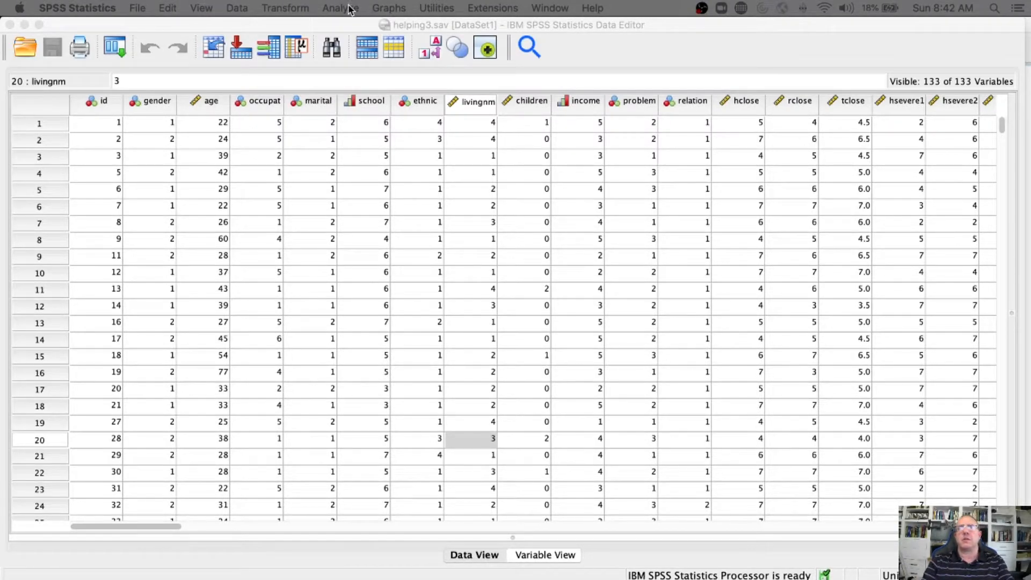
Start a Binary Logistic regression analysis and move its dialog fully into view over the data.
left_click(478, 8)
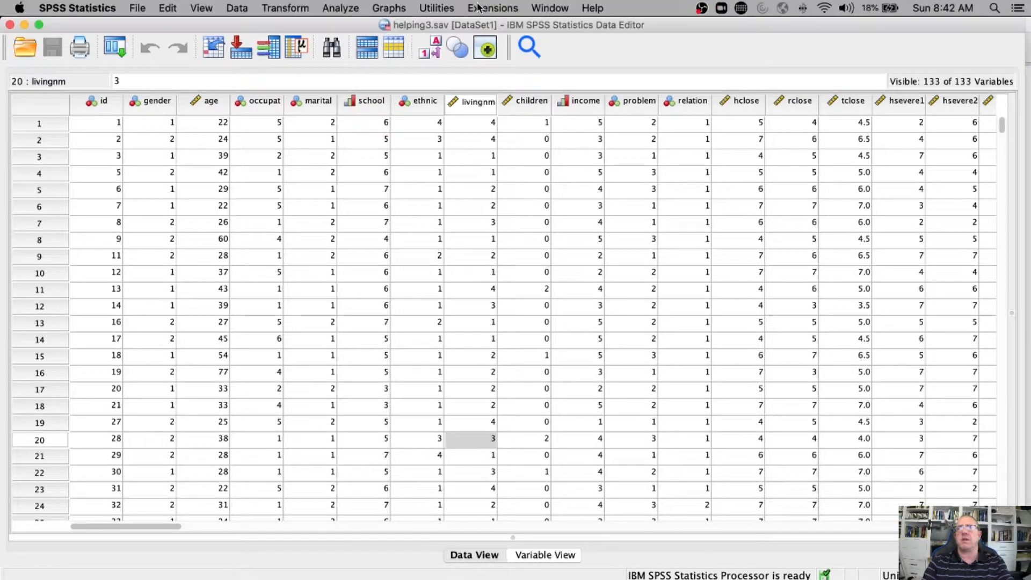
mouse_move(336, 10)
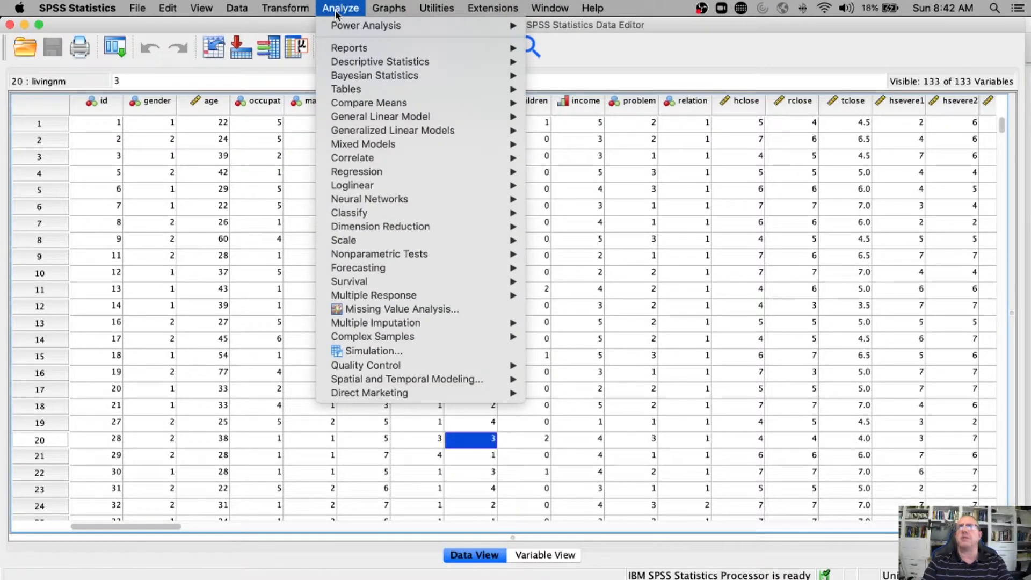
mouse_move(374, 172)
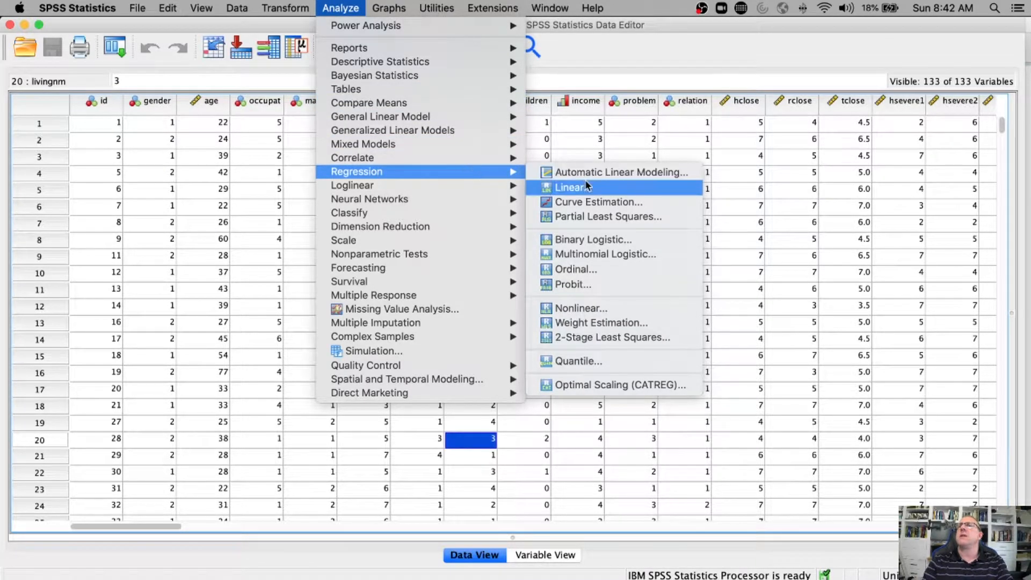
left_click(613, 240)
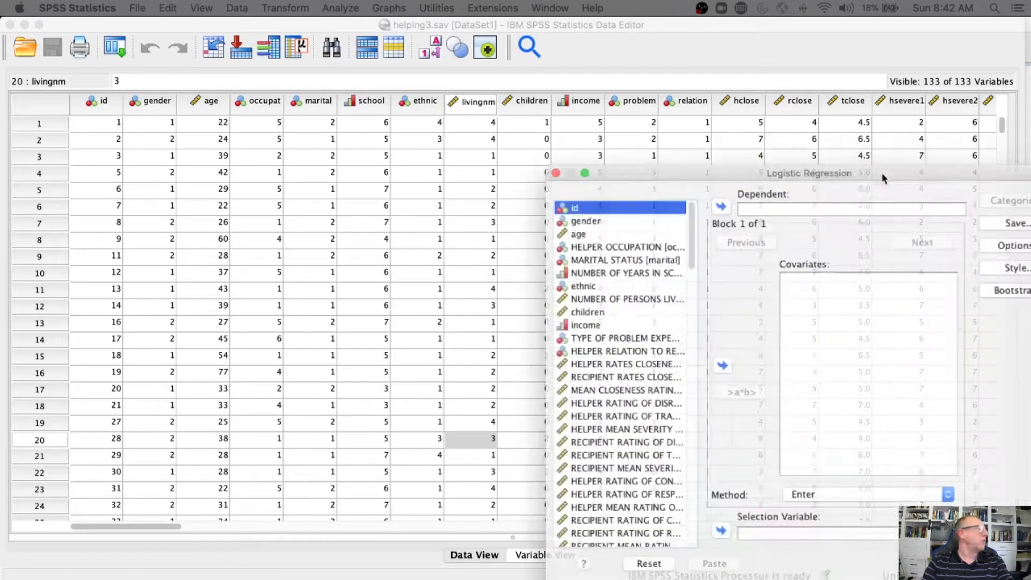
left_click_drag(881, 172, 556, 88)
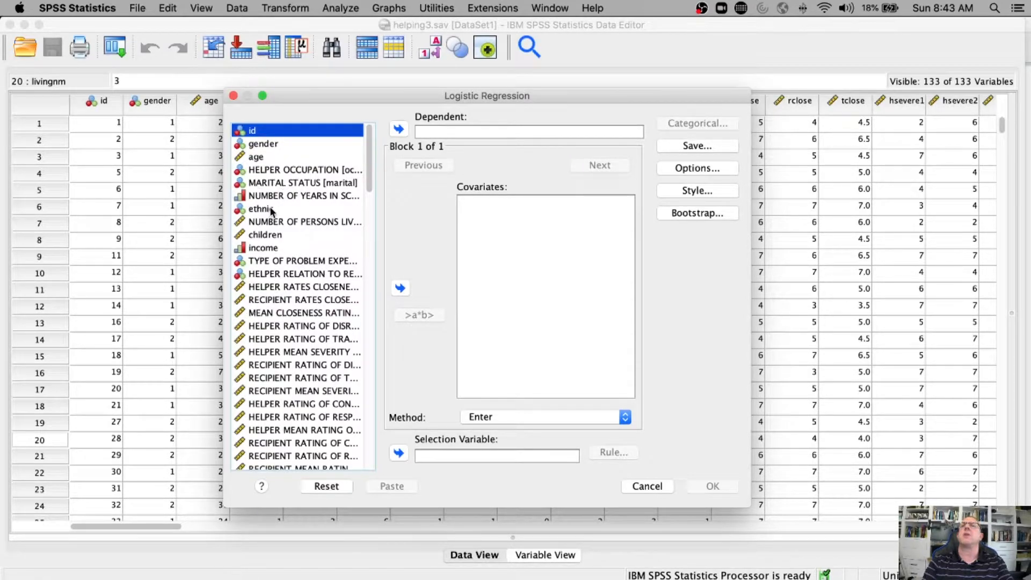
Assign cathelp as the dependent variable of the logistic regression.
left_click_drag(372, 162, 369, 486)
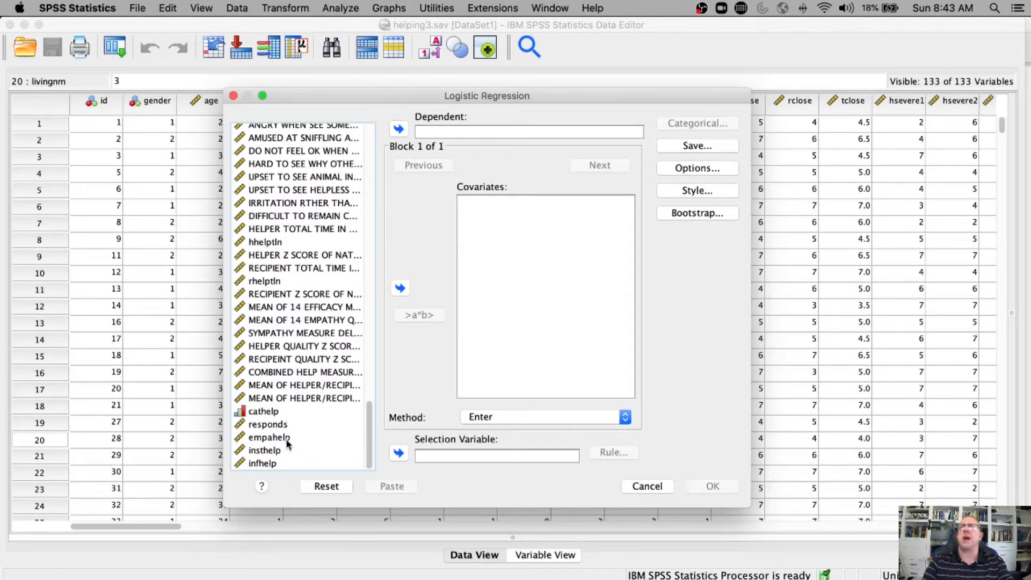
left_click(259, 415)
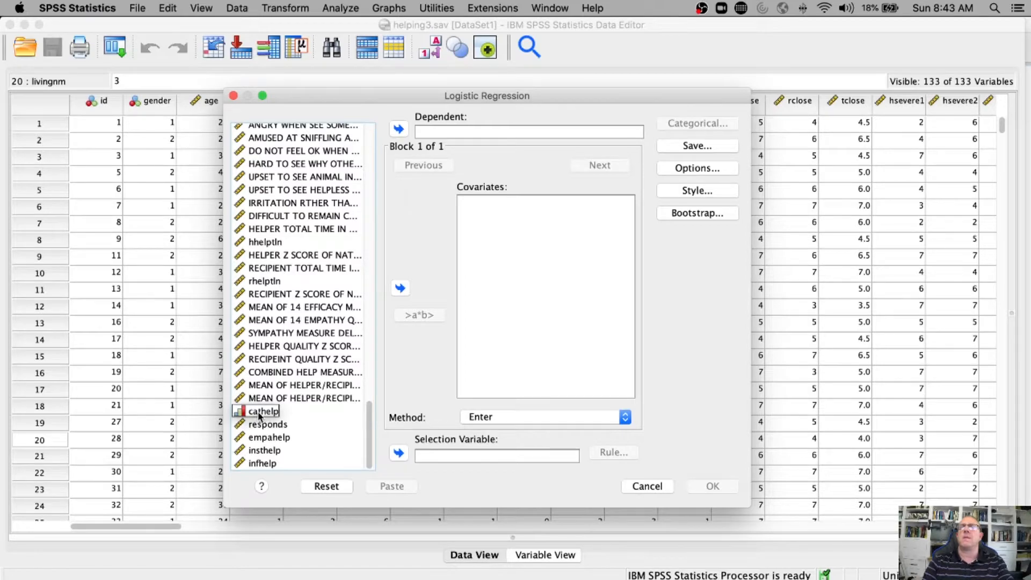
left_click(259, 415)
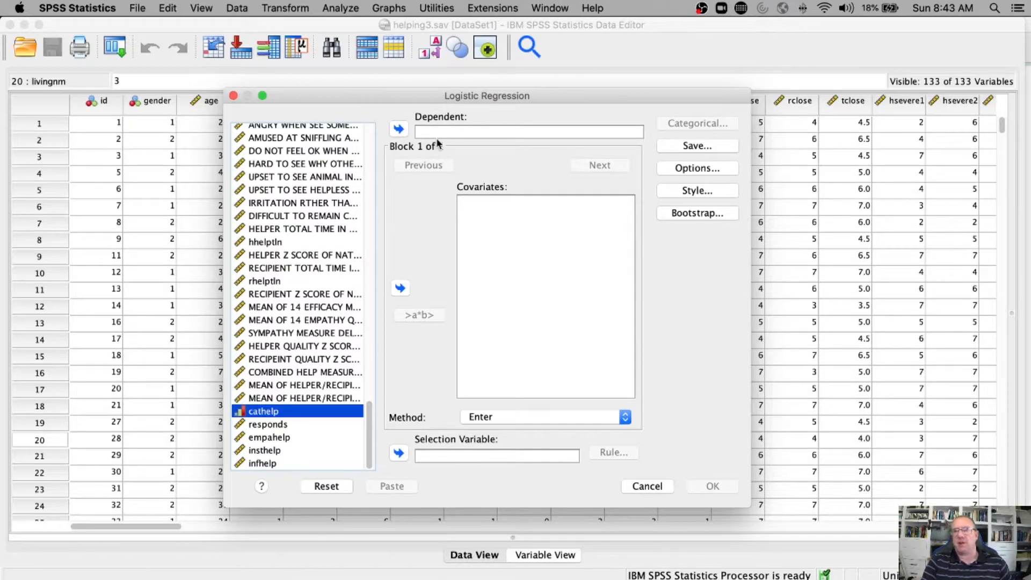
left_click(399, 129)
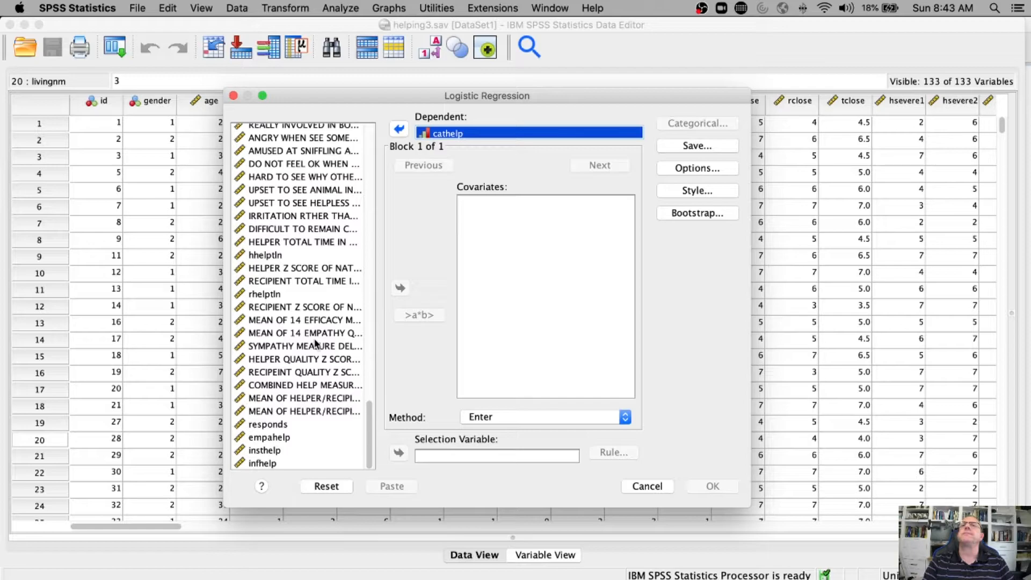
Browse the source variables for predictors and enlarge the Logistic Regression dialog to fit their full labels.
scroll(316, 344, "up", 15)
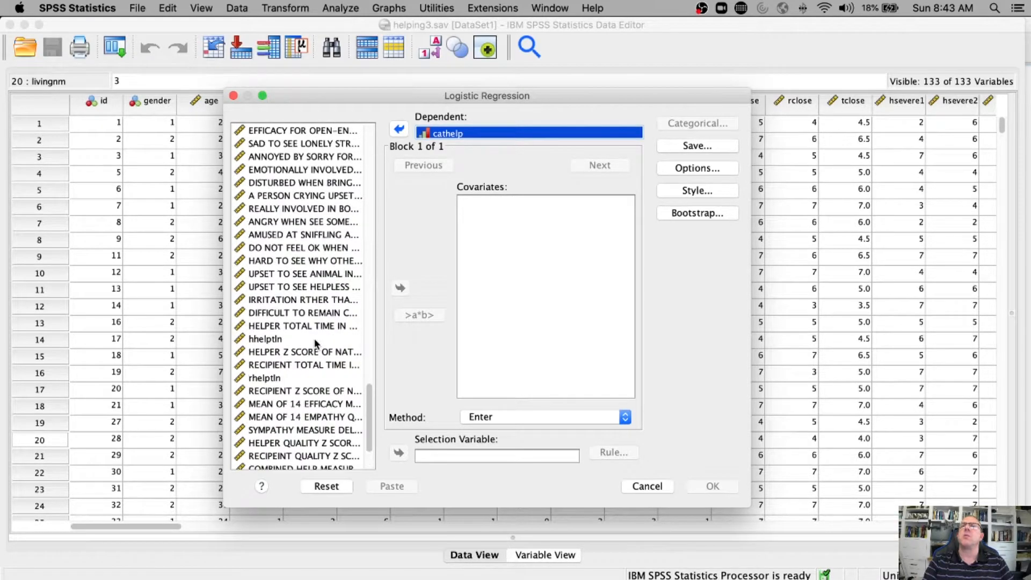
scroll(315, 343, "up", 2)
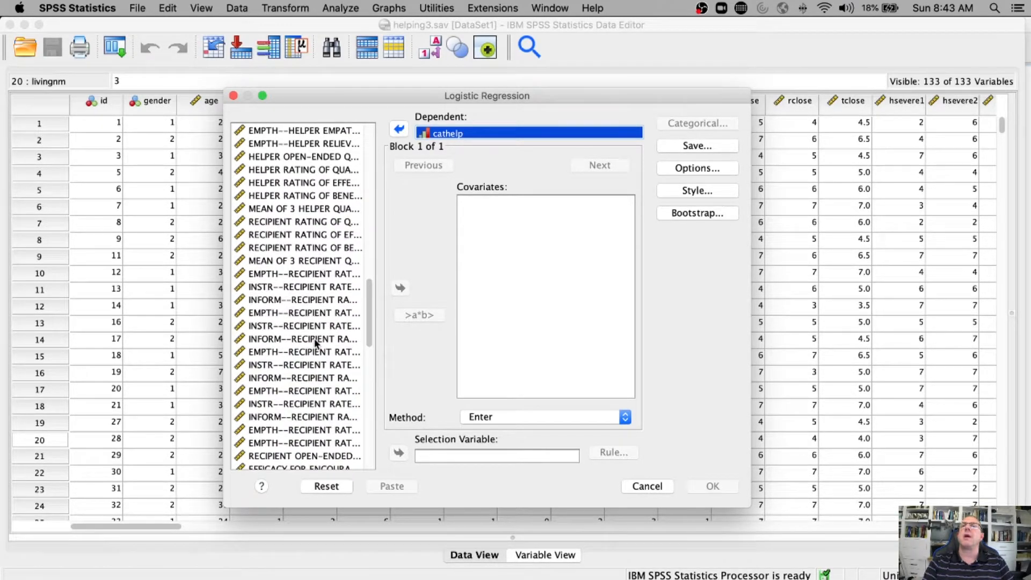
scroll(316, 344, "up", 2)
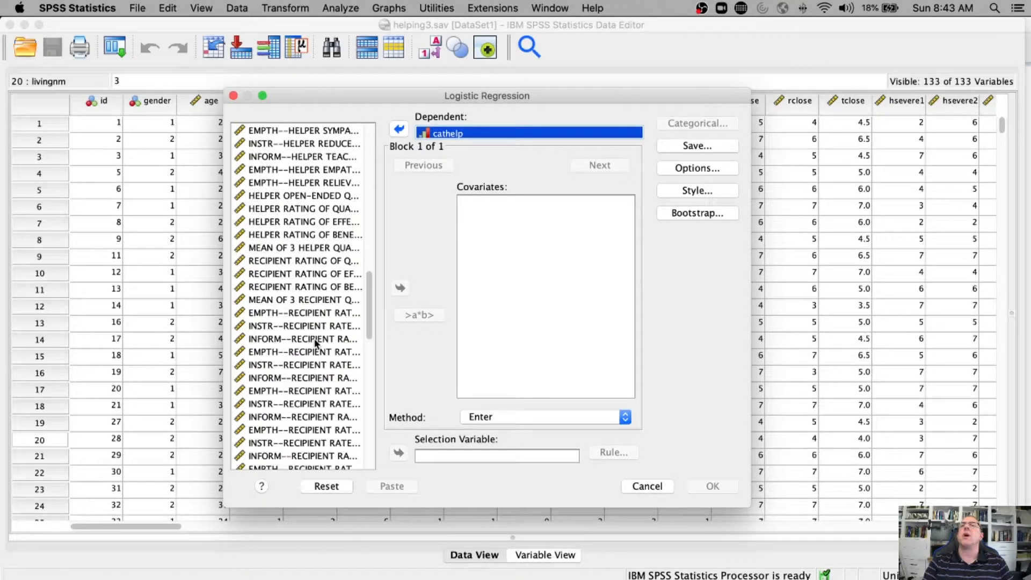
left_click(314, 223)
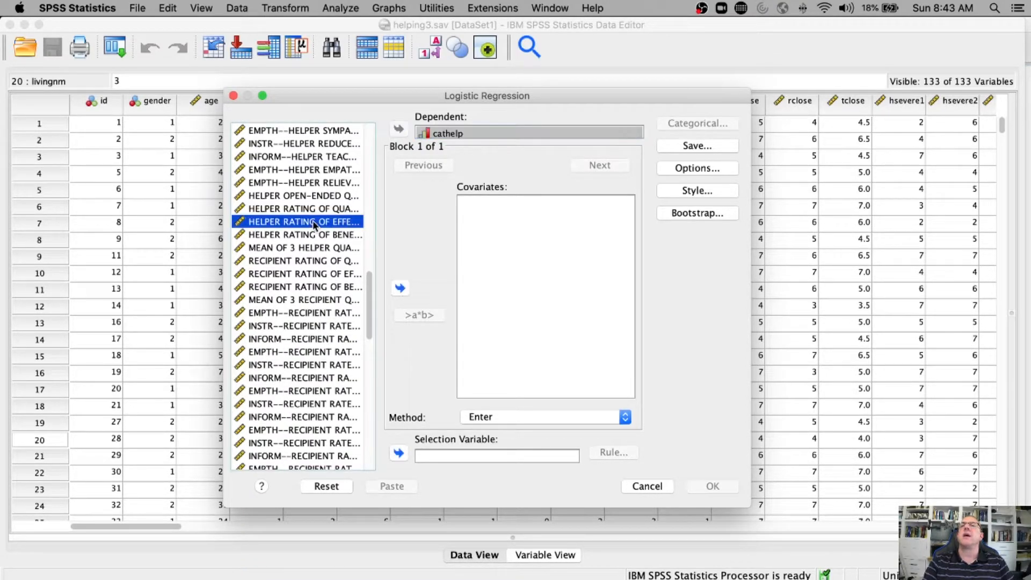
left_click(314, 209)
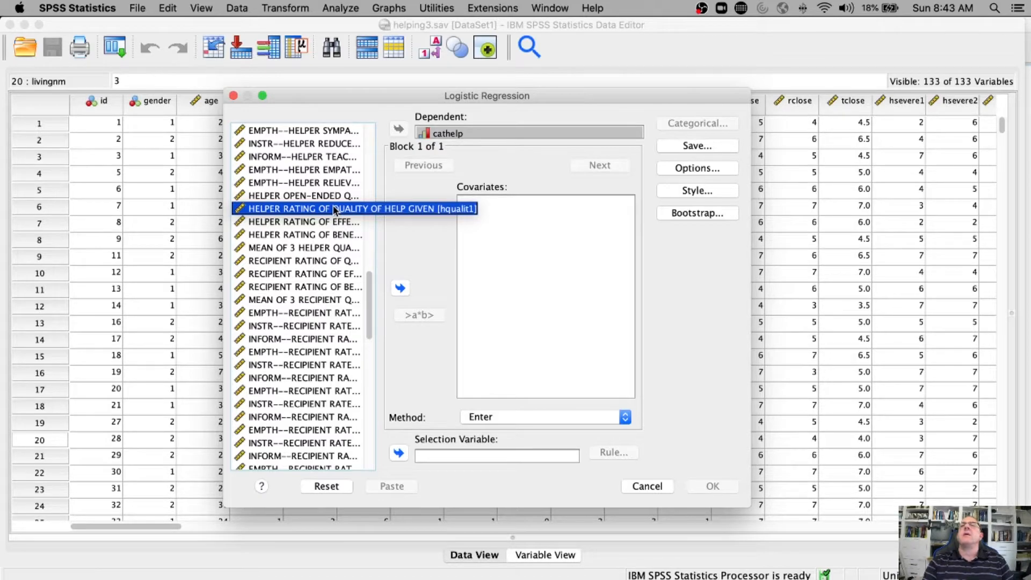
scroll(316, 211, "up", 3)
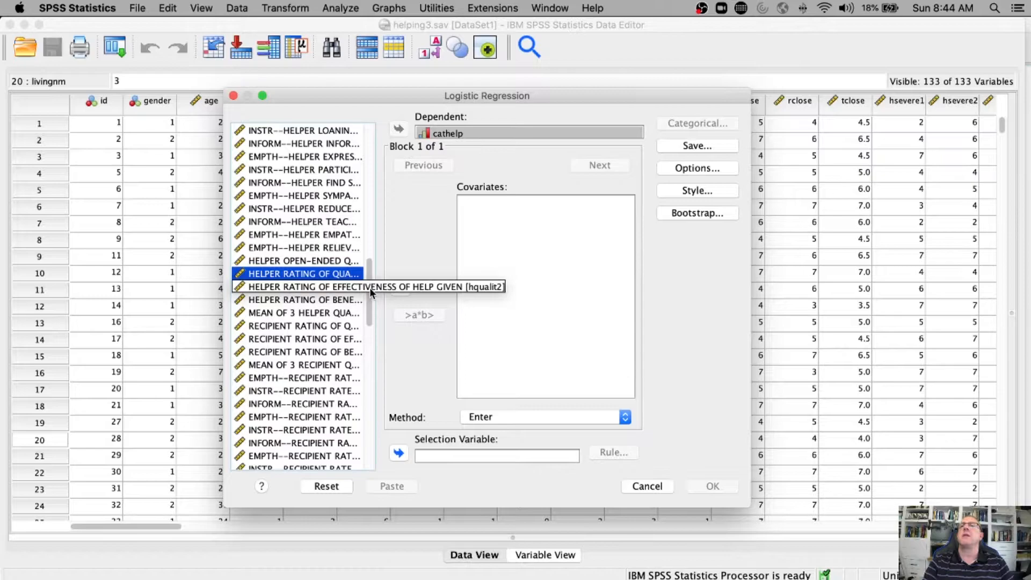
left_click_drag(367, 264, 395, 149)
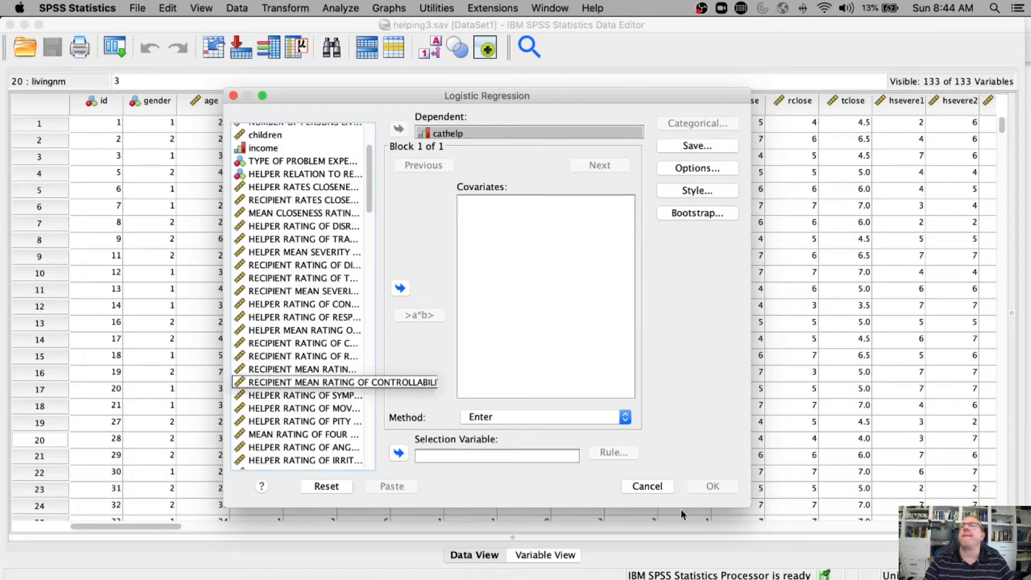
left_click_drag(767, 508, 1030, 560)
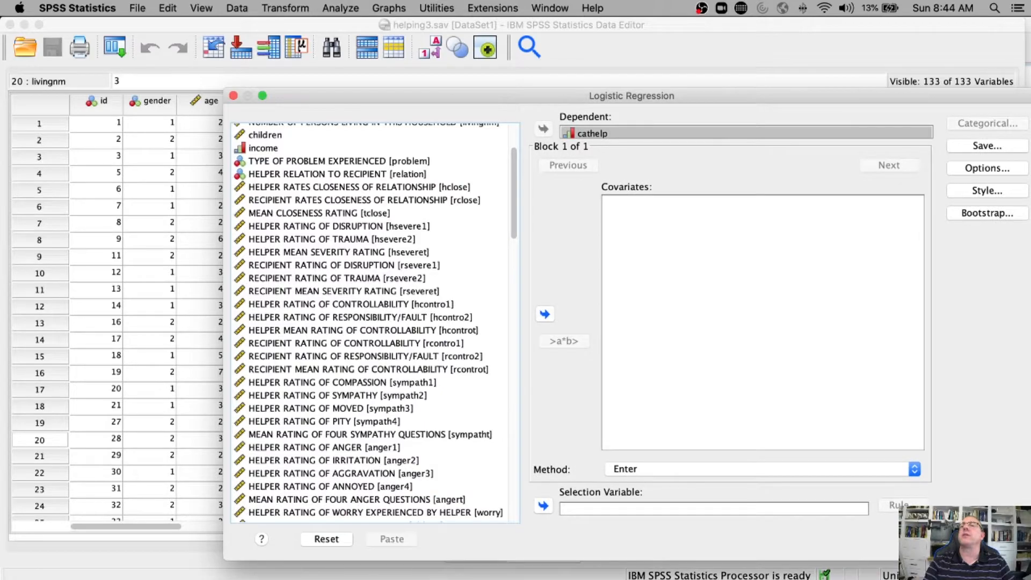
Add the mean ratings of the four sympathy questions (sympatht) and four anger questions (angert) as covariates.
left_click(277, 435)
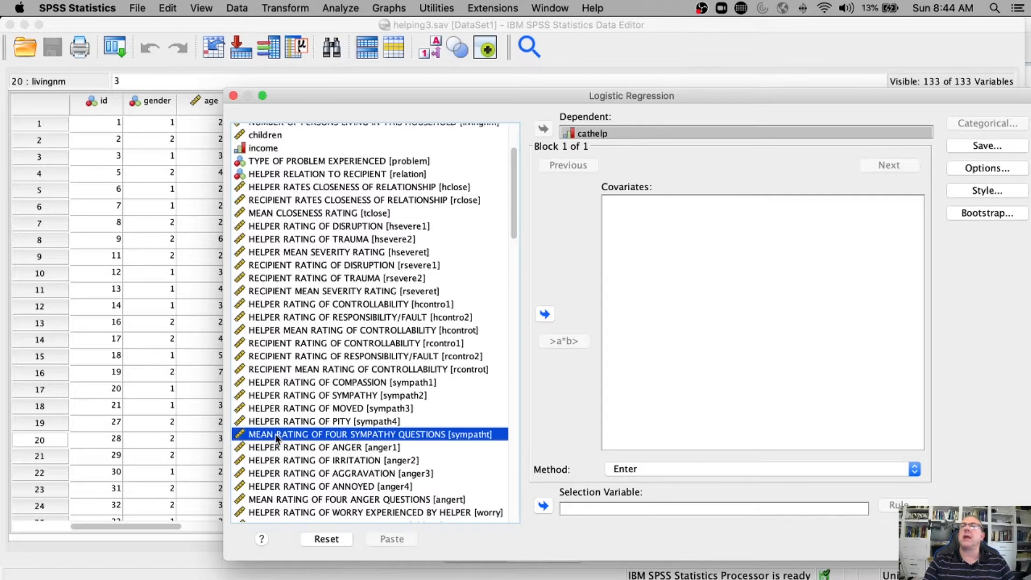
left_click(545, 315)
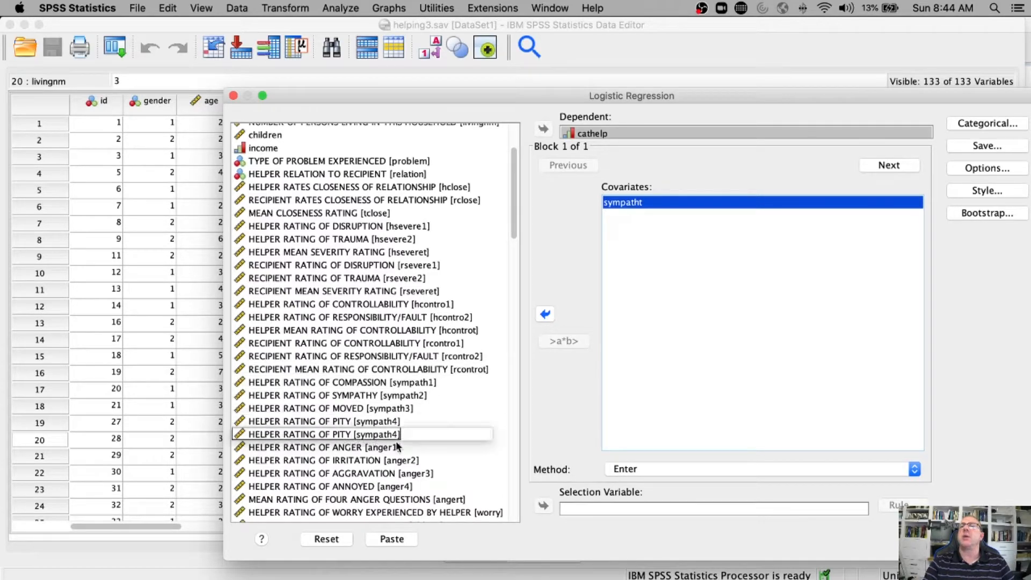
left_click(340, 500)
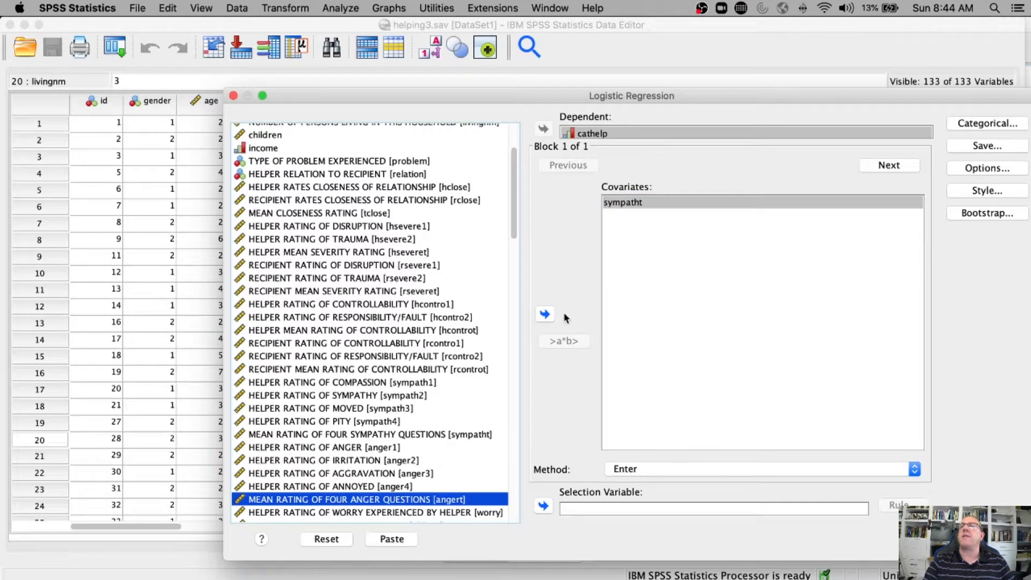
left_click(544, 316)
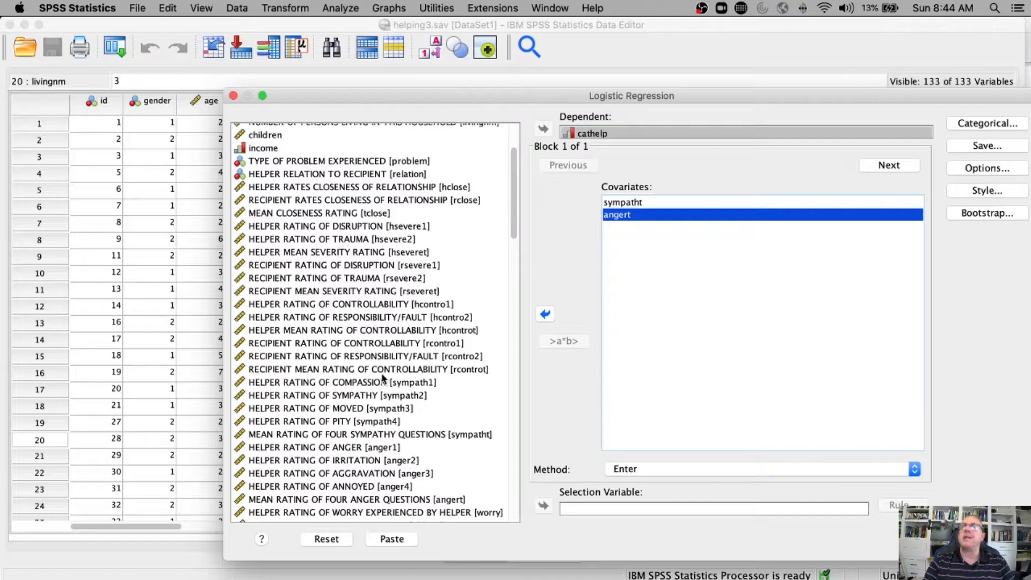
Look through the anger, coping, helping and quality variables in the source list for another predictor.
scroll(355, 402, "down", 4)
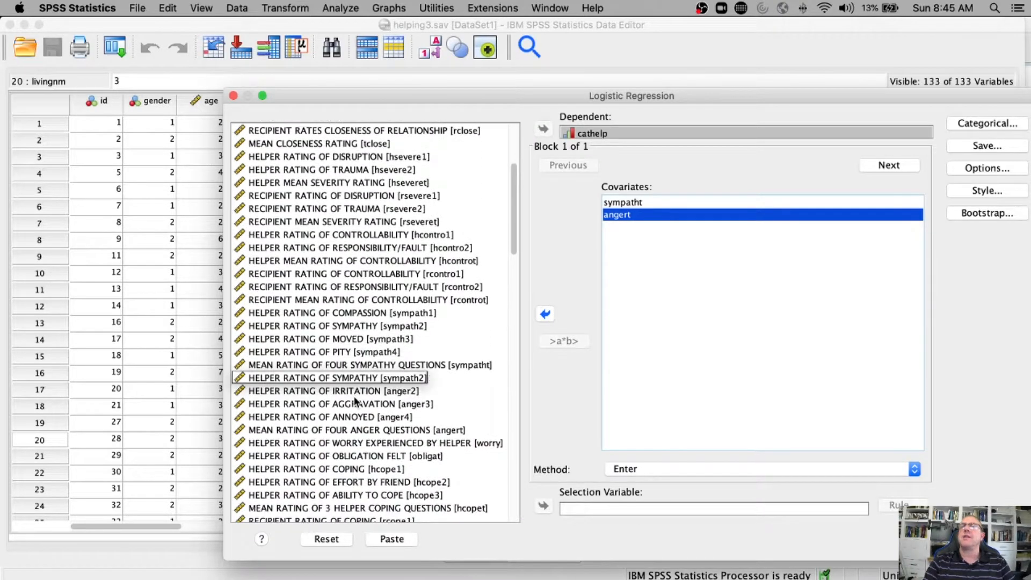
scroll(354, 400, "down", 6)
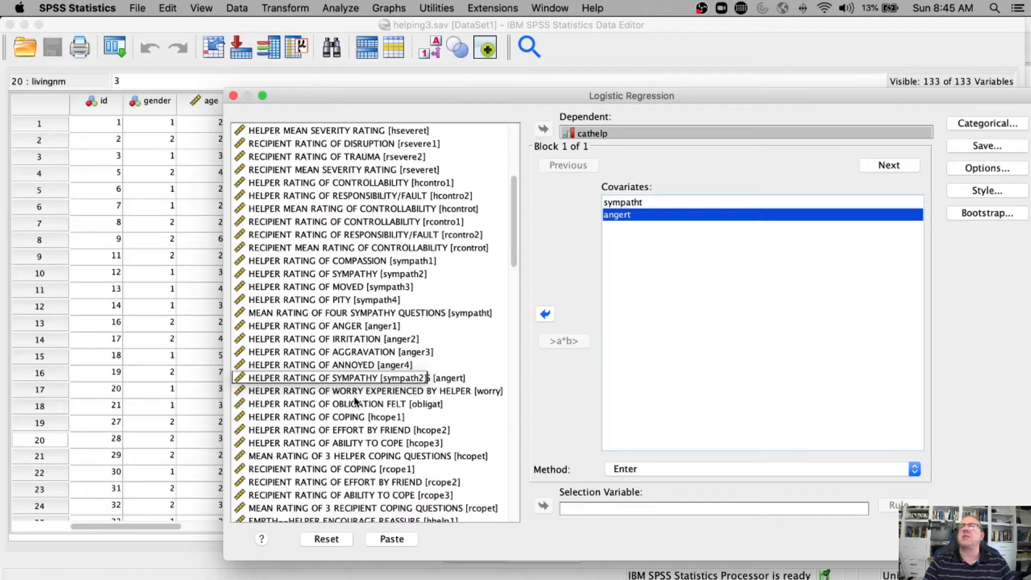
scroll(355, 400, "down", 5)
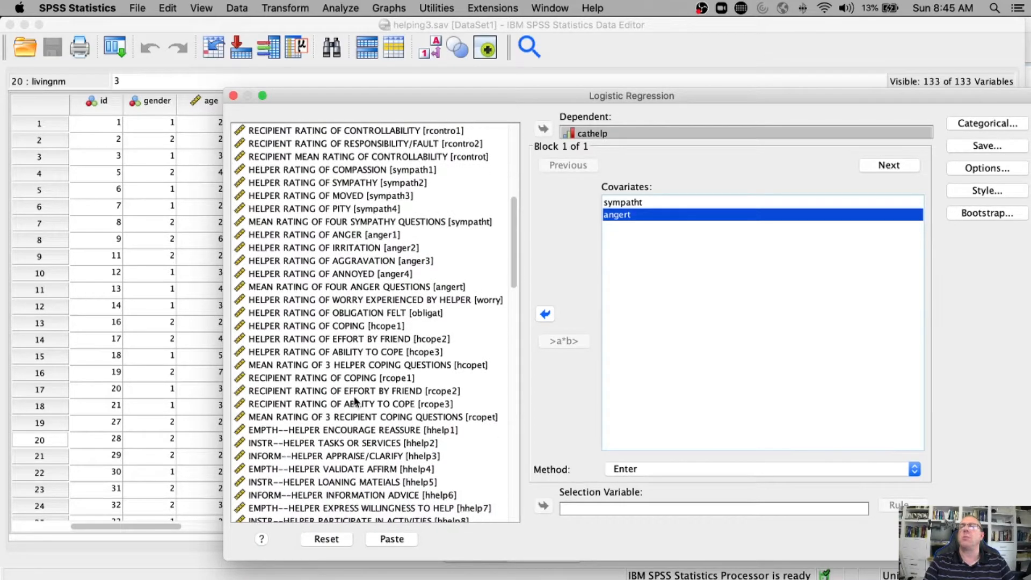
scroll(355, 400, "down", 6)
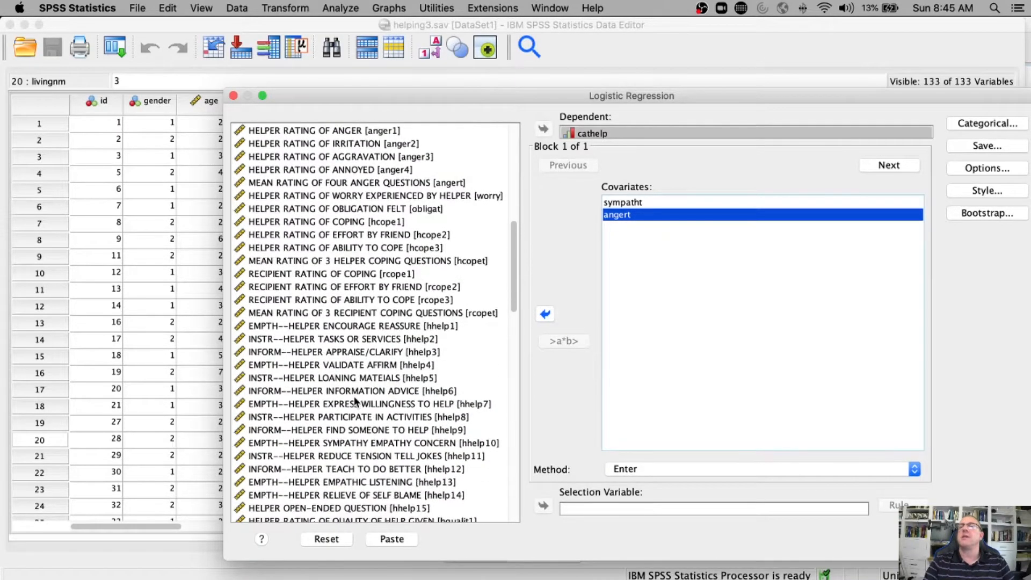
scroll(354, 400, "down", 8)
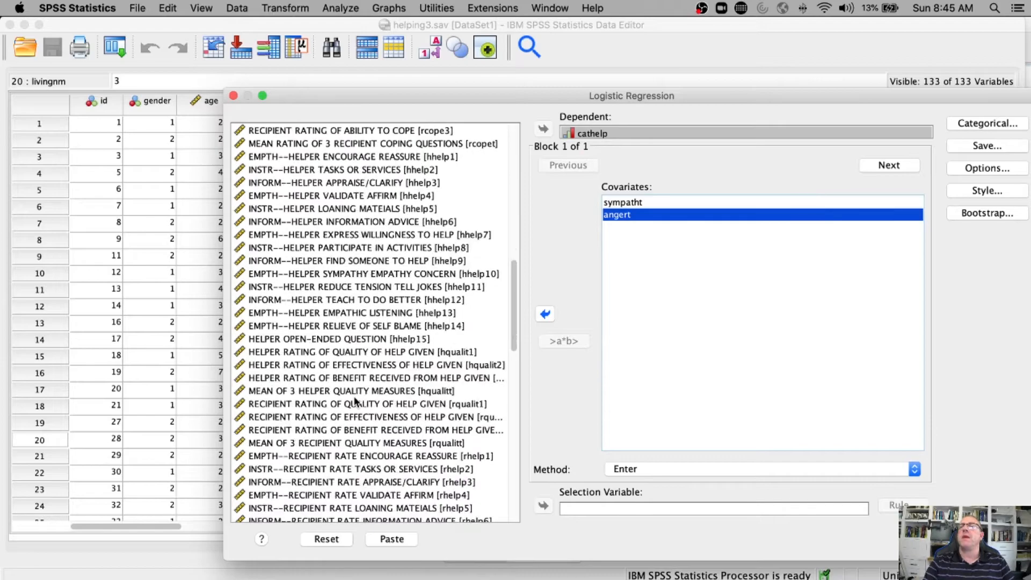
scroll(355, 400, "up", 10)
scroll(354, 400, "up", 8)
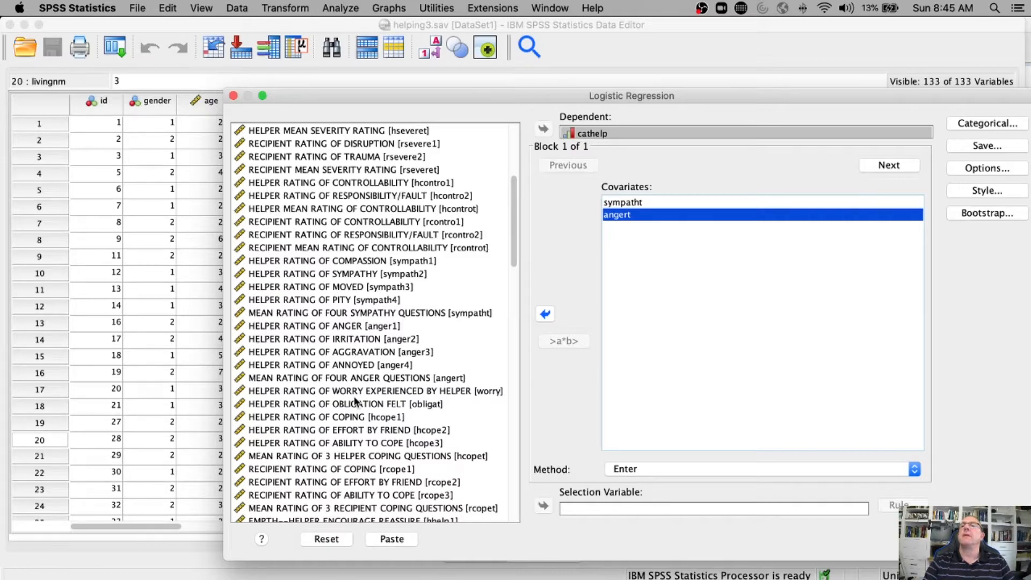
scroll(355, 400, "up", 5)
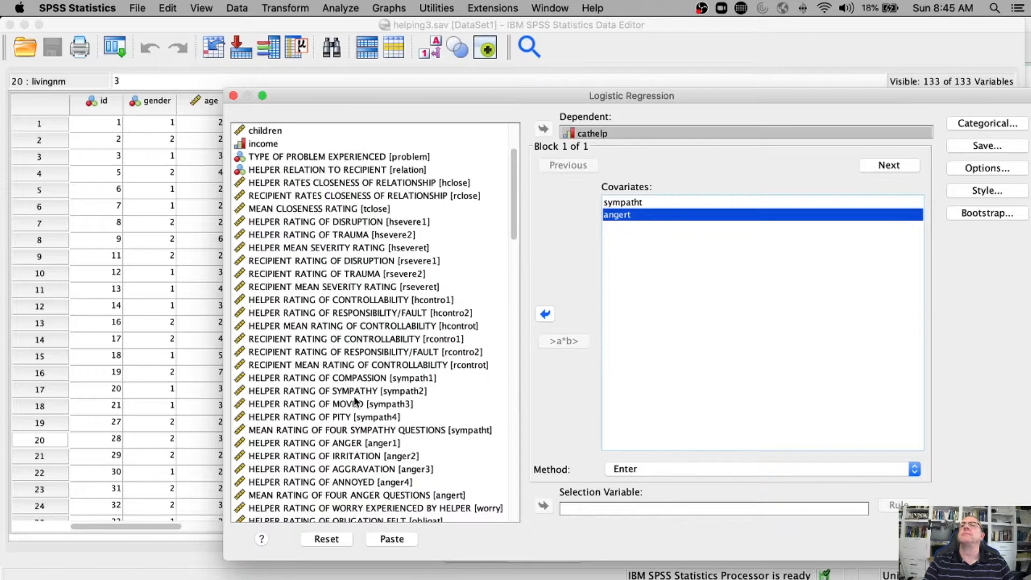
Add the mean of the 14 efficacy measures (effict) as a covariate.
scroll(354, 400, "down", 6)
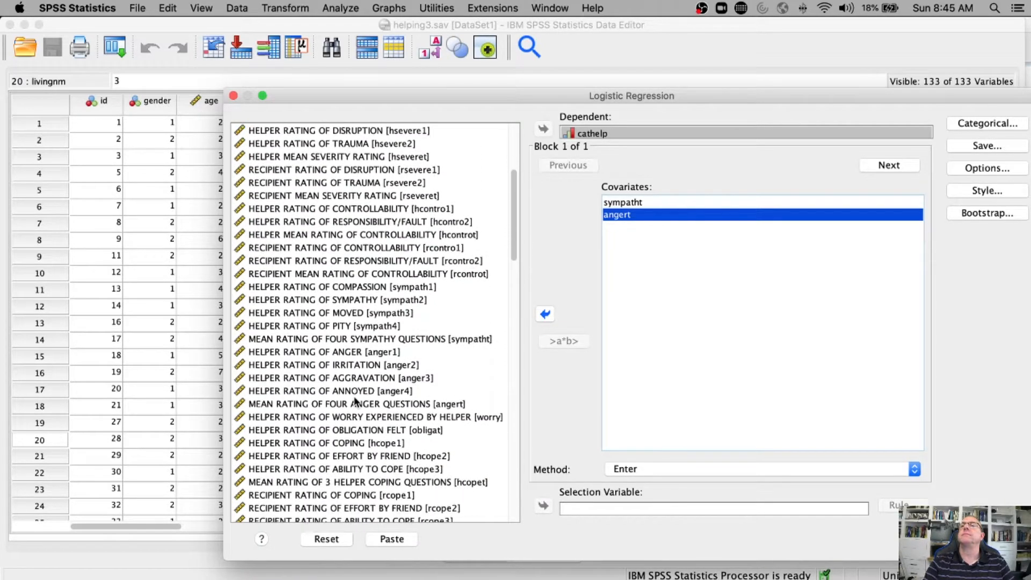
scroll(354, 400, "down", 2)
scroll(354, 400, "down", 6)
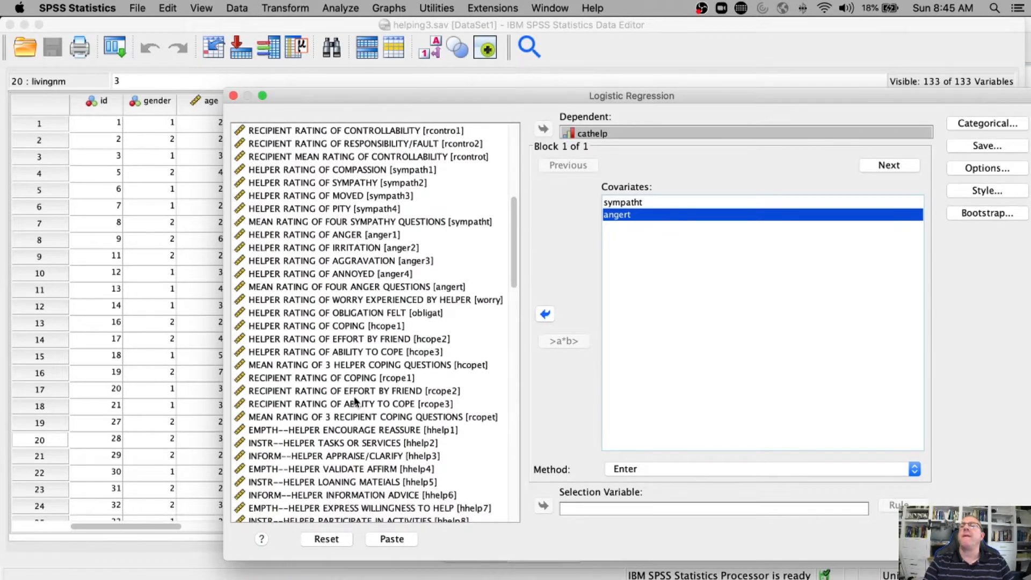
scroll(354, 400, "down", 2)
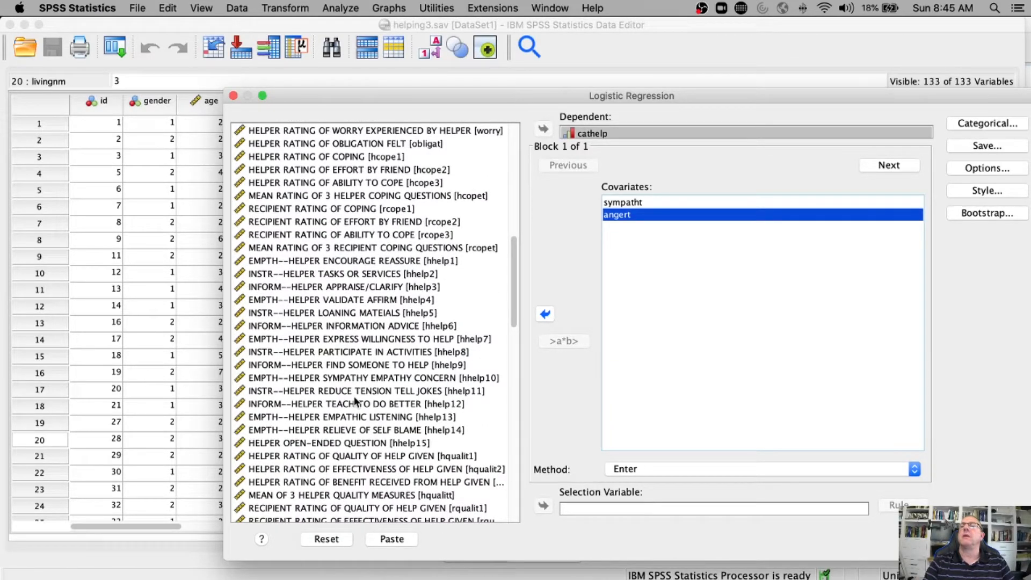
scroll(354, 400, "down", 3)
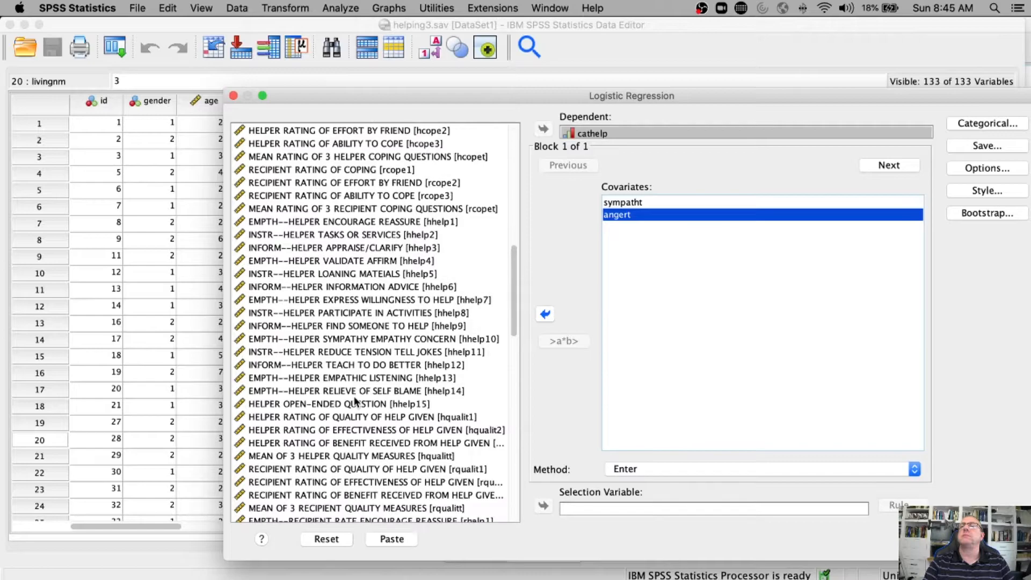
scroll(354, 400, "down", 4)
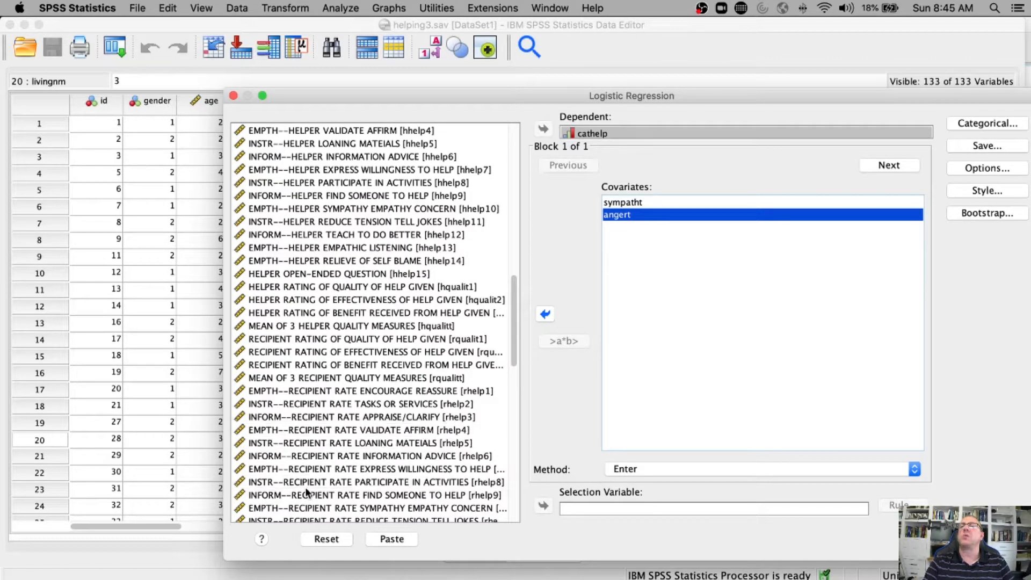
scroll(505, 334, "down", 5)
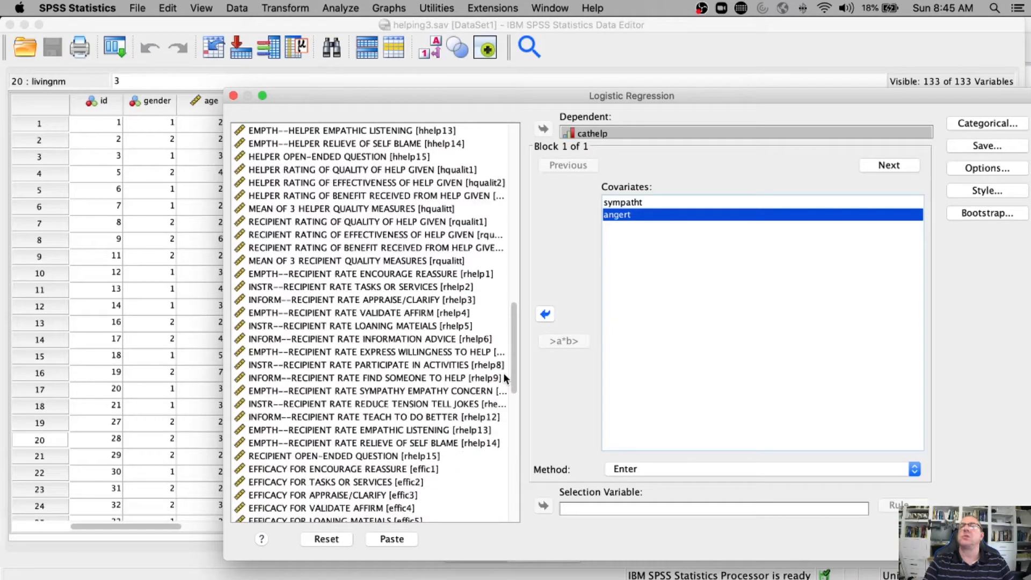
scroll(504, 377, "down", 3)
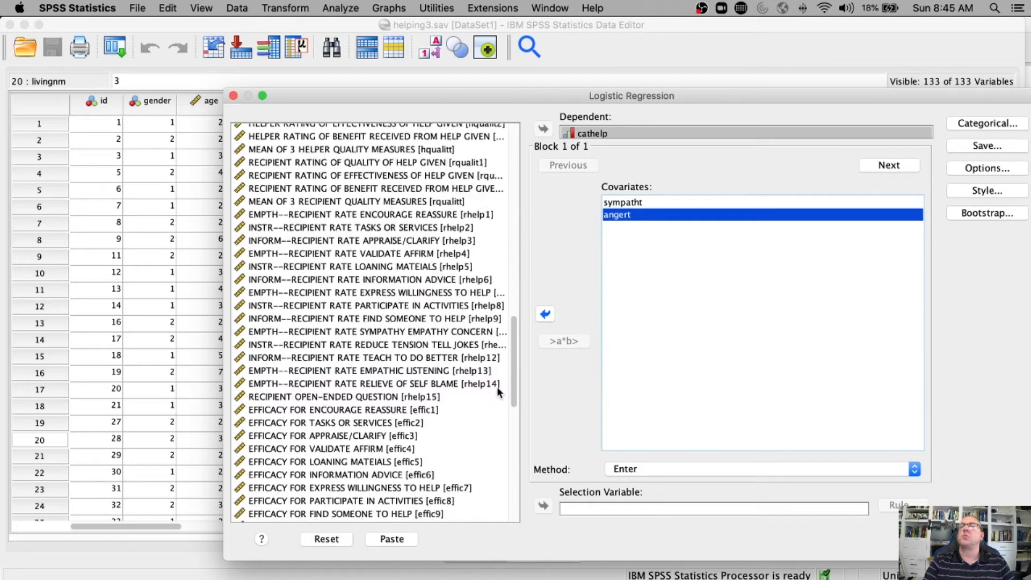
scroll(498, 392, "down", 4)
scroll(502, 411, "down", 4)
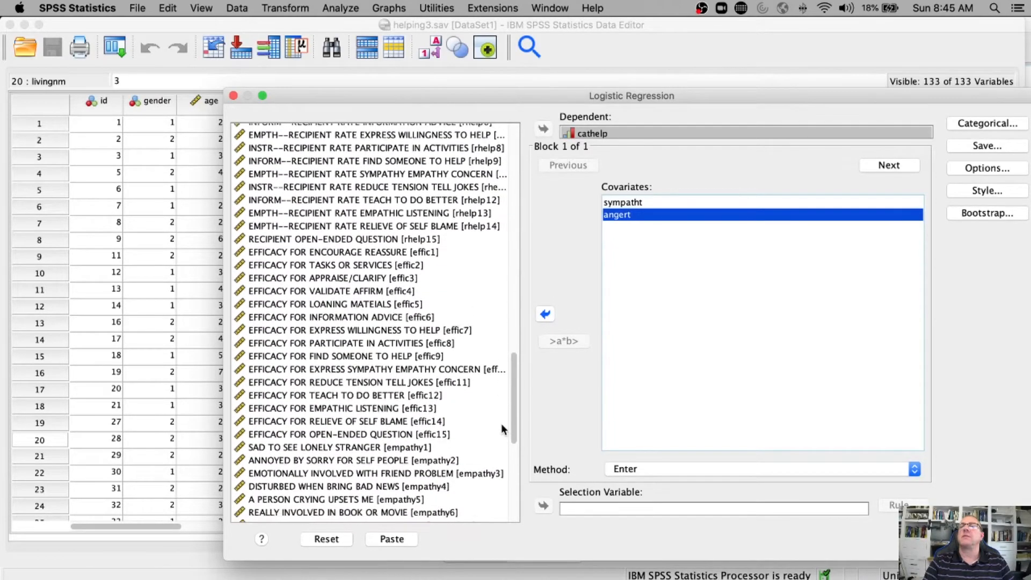
scroll(501, 428, "down", 7)
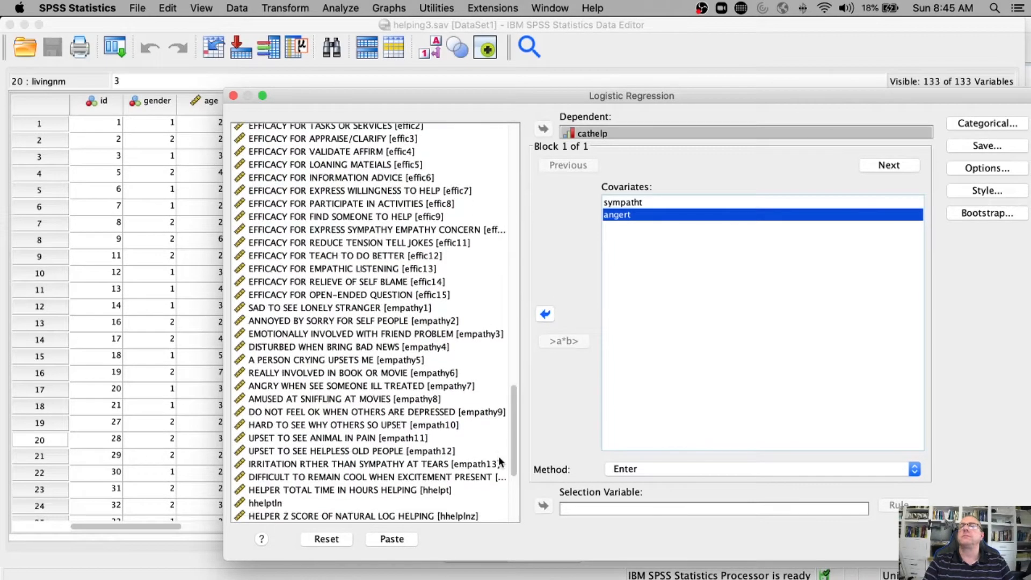
scroll(498, 467, "down", 4)
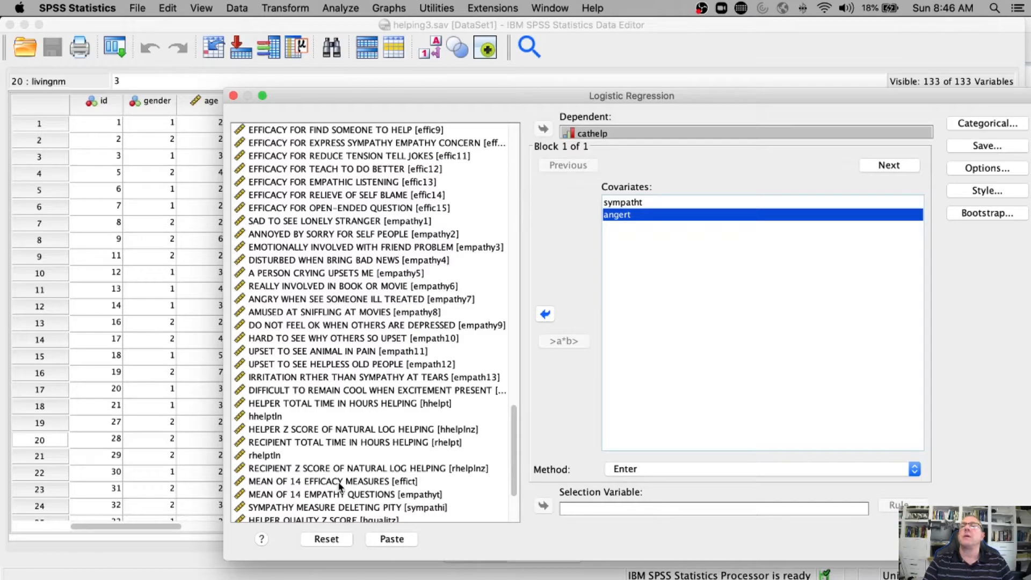
left_click(301, 481)
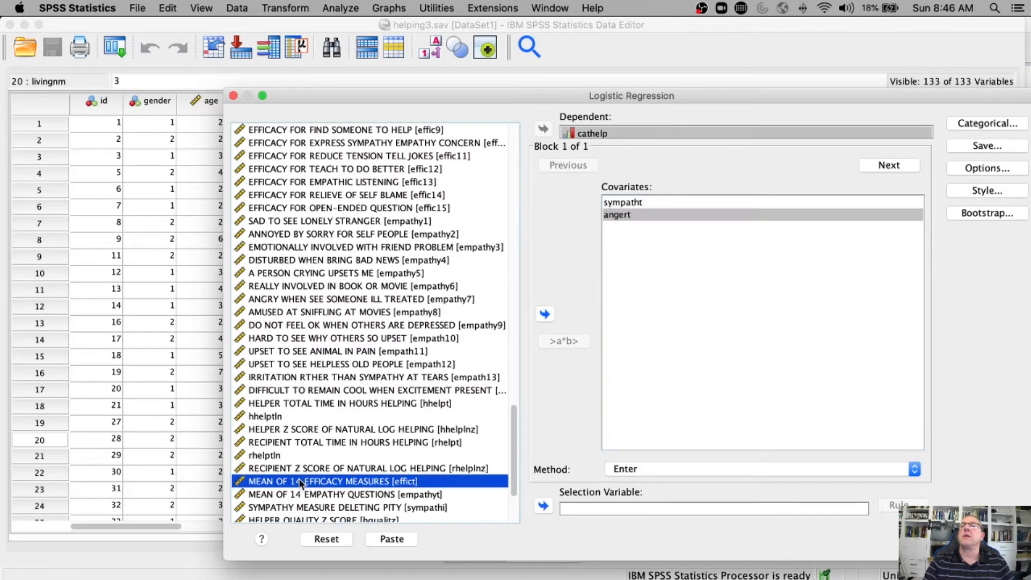
left_click(545, 315)
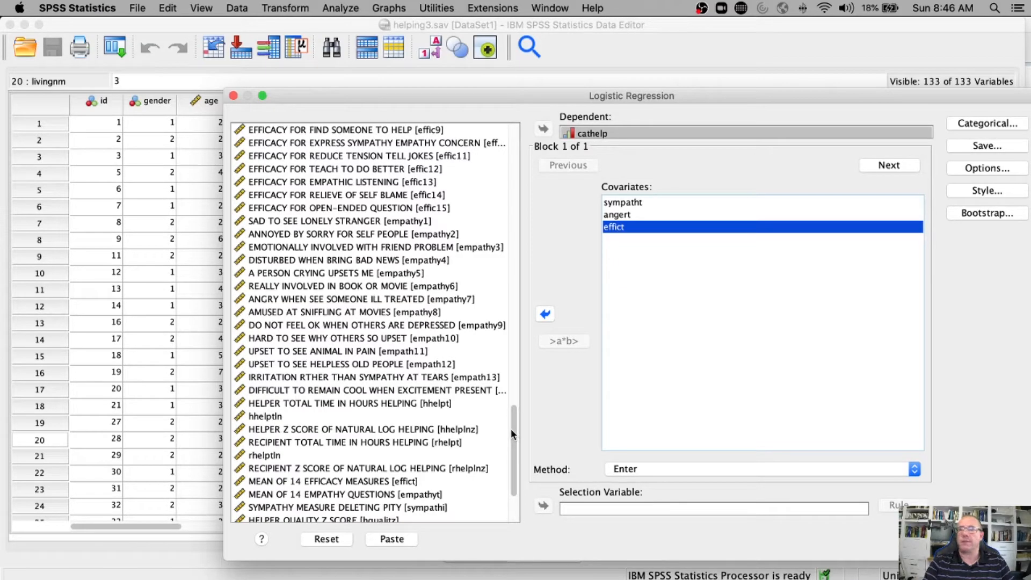
Add ethnic from the beginning of the source variable list as a covariate.
left_click_drag(514, 430, 530, 69)
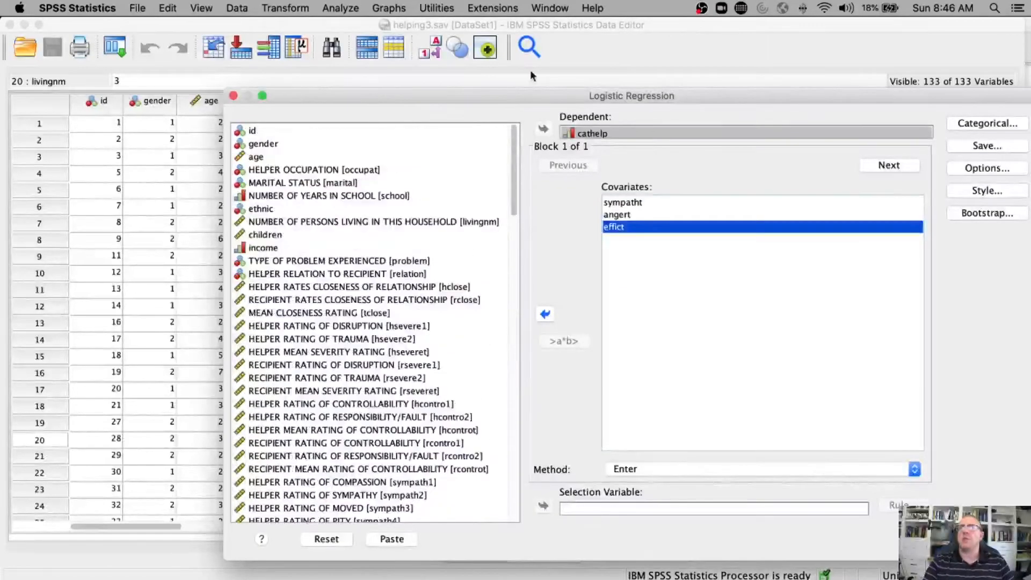
left_click(261, 212)
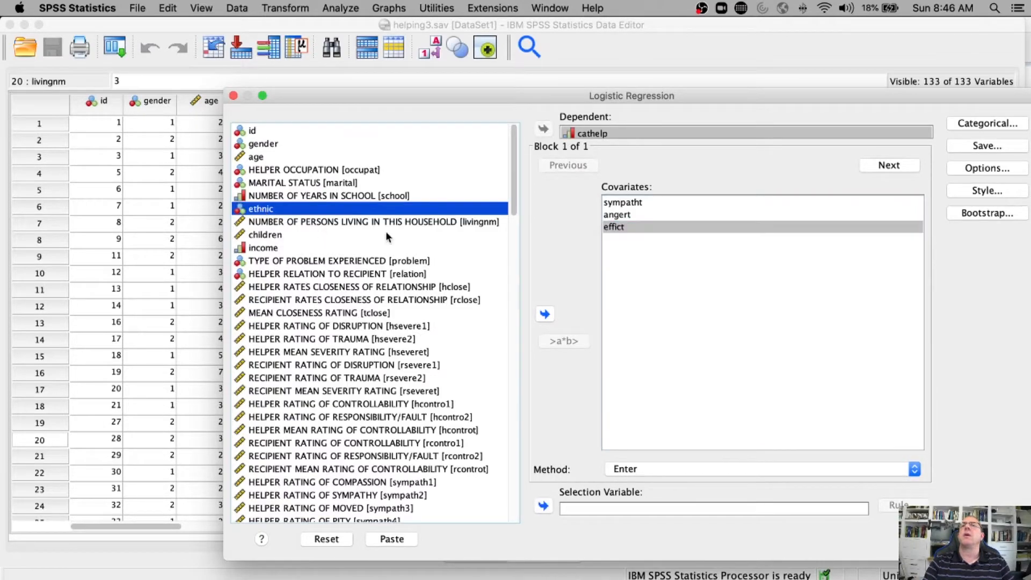
left_click(544, 315)
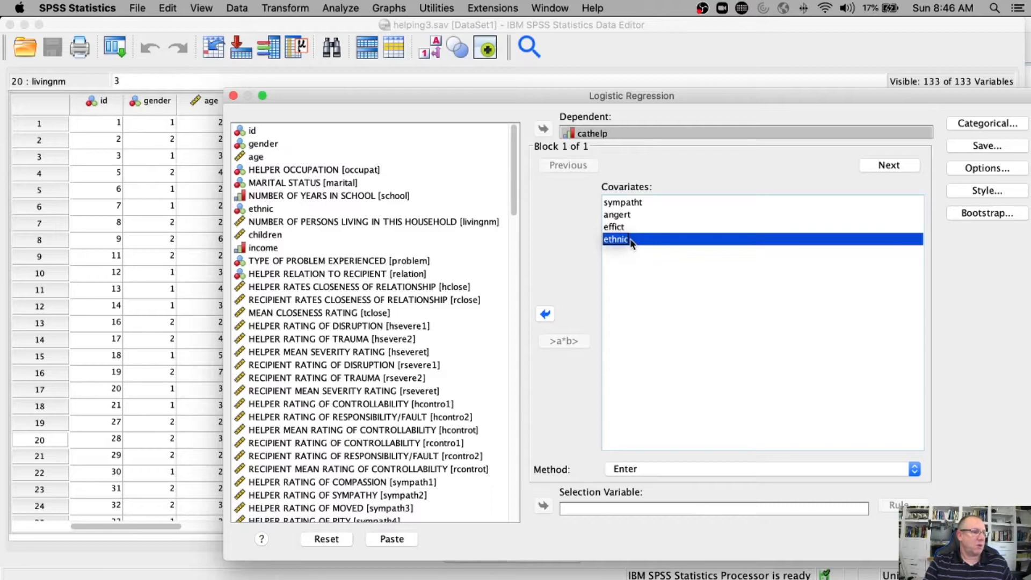
Define ethnic as a categorical covariate of the logistic regression.
left_click(989, 123)
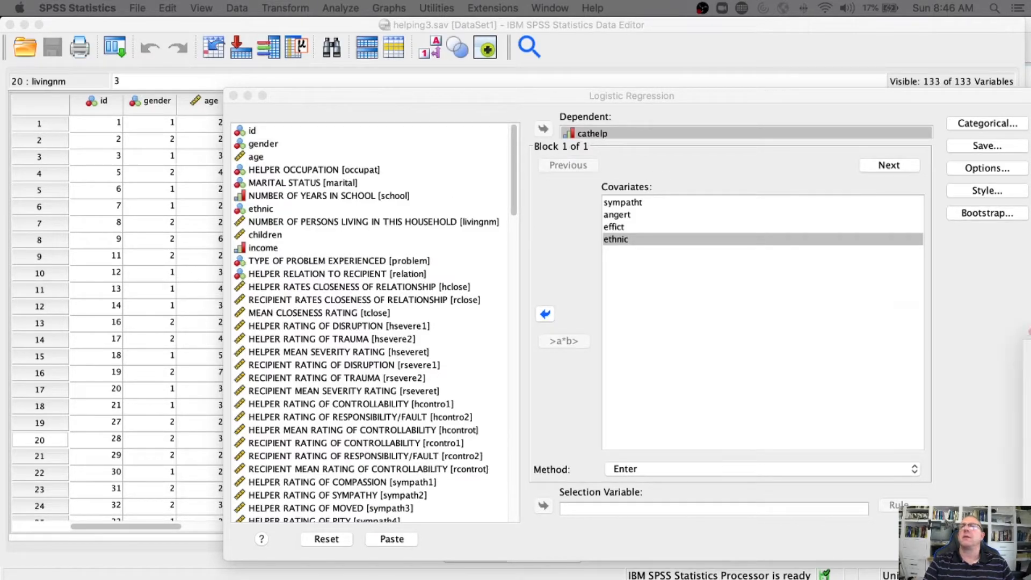
left_click(986, 123)
left_click_drag(681, 267, 542, 239)
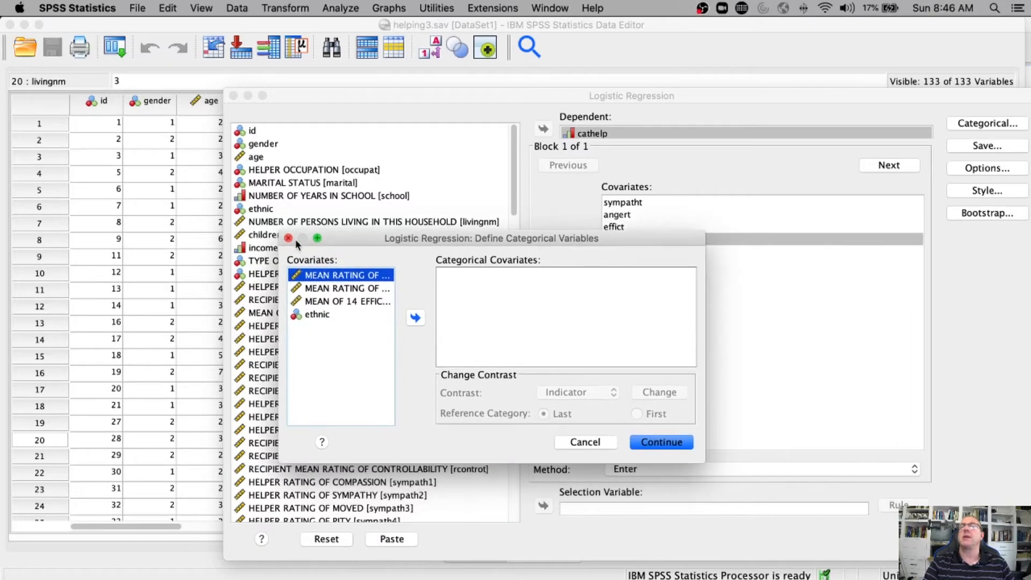
left_click(317, 316)
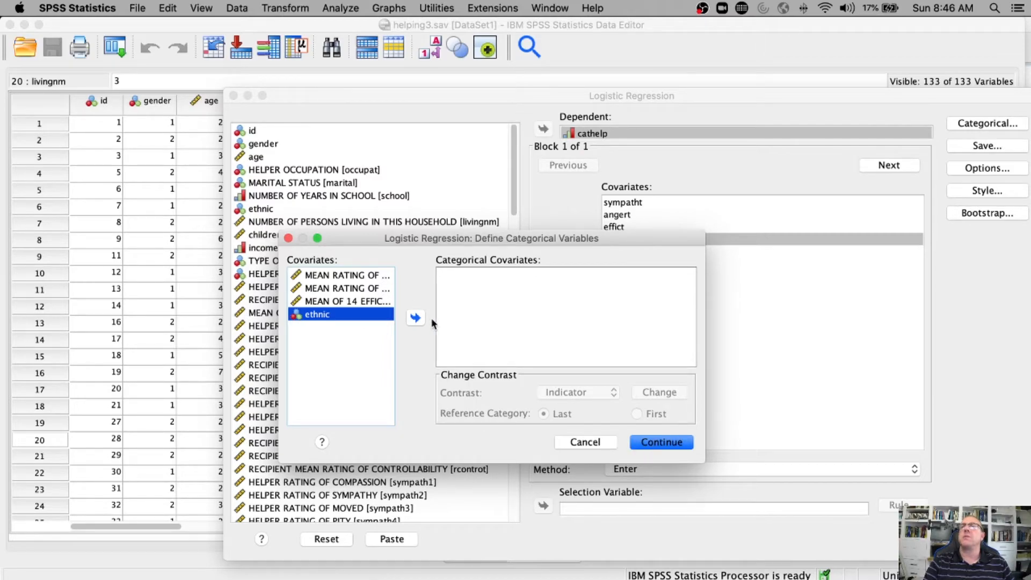
left_click(415, 319)
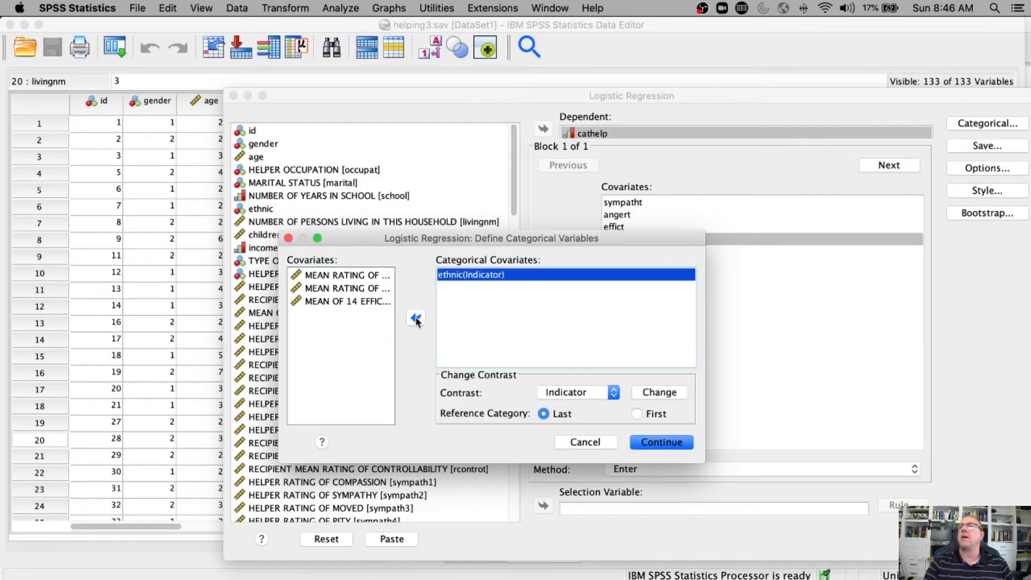
Choose the Deviation contrast for ethnic and accept the categorical variable settings.
left_click(614, 395)
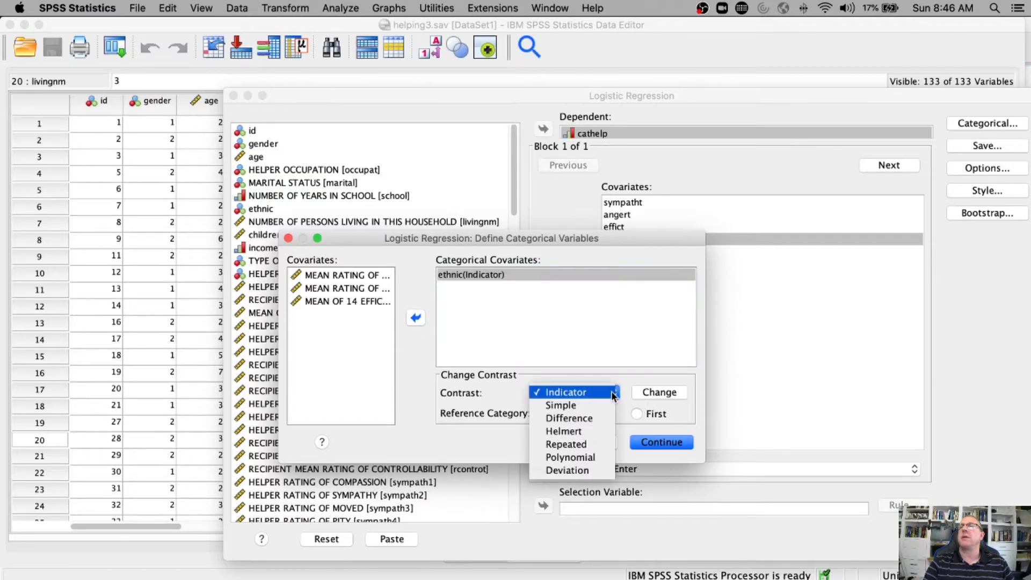
left_click(597, 469)
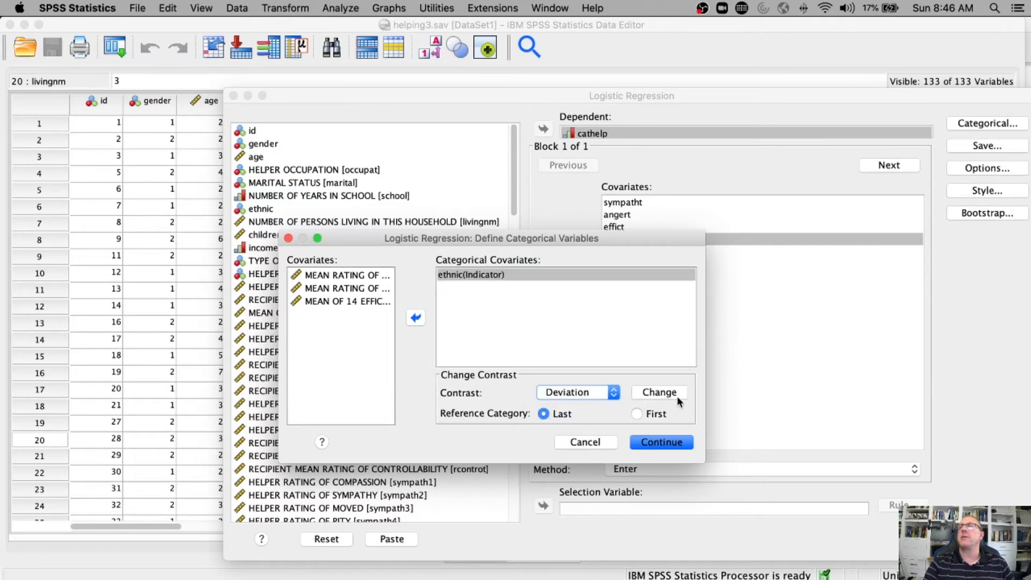
left_click(671, 446)
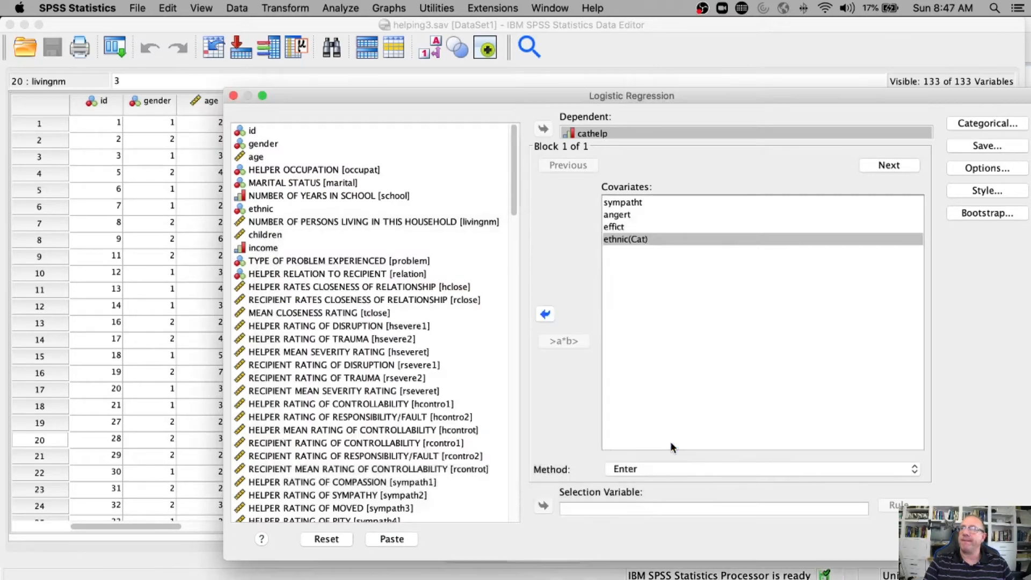
Set the variable entry method to Forward: LR and request classification plots and correlations of estimates in the analysis options.
left_click(672, 470)
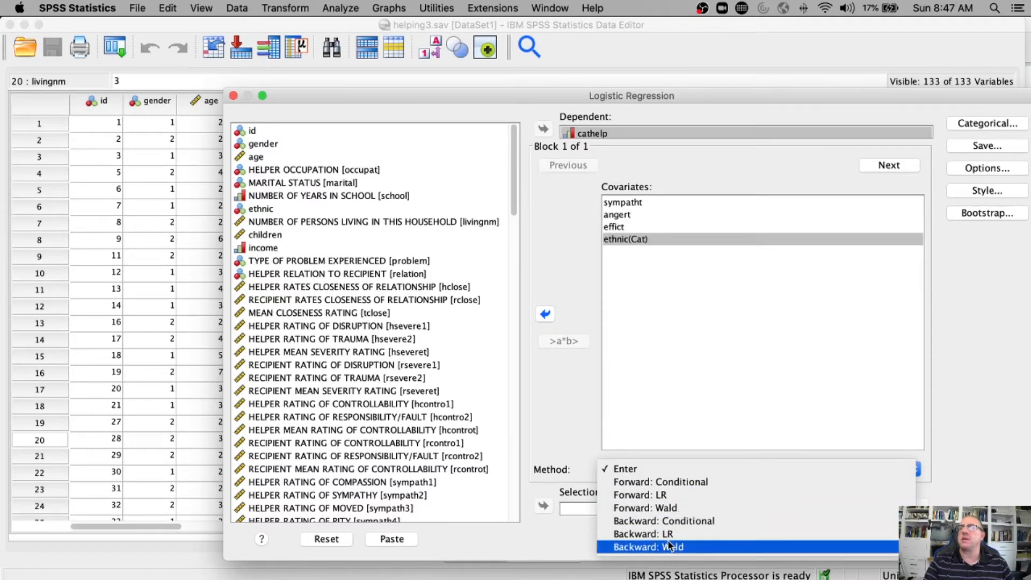
left_click(651, 494)
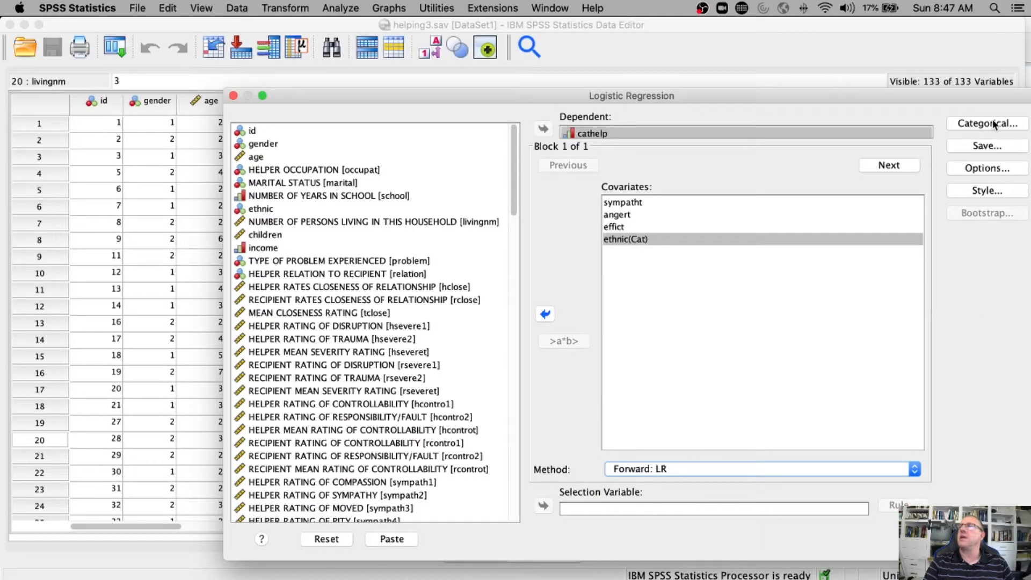
left_click(984, 168)
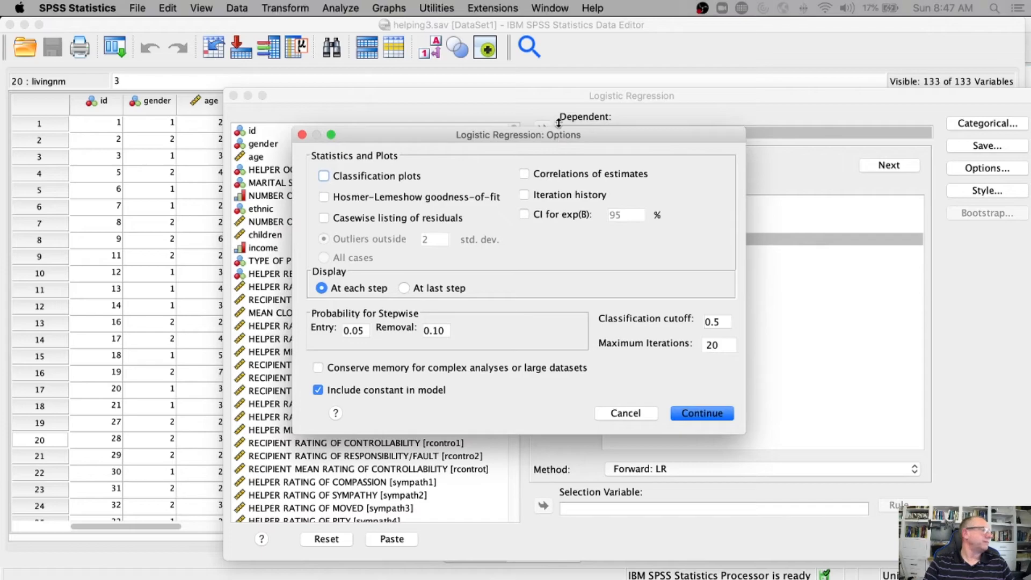
left_click(357, 177)
left_click(575, 173)
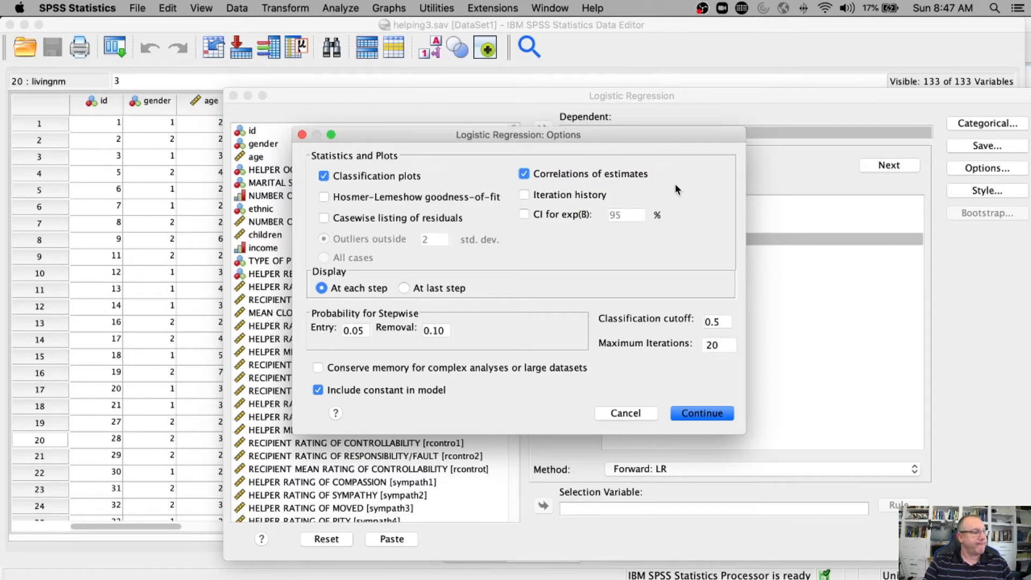
left_click(708, 414)
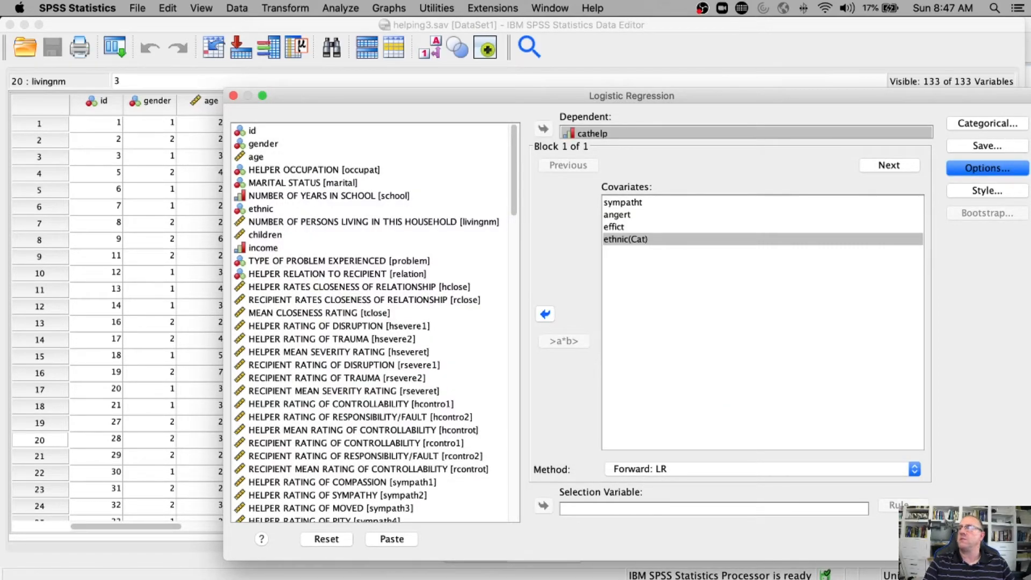
left_click_drag(951, 537, 990, 421)
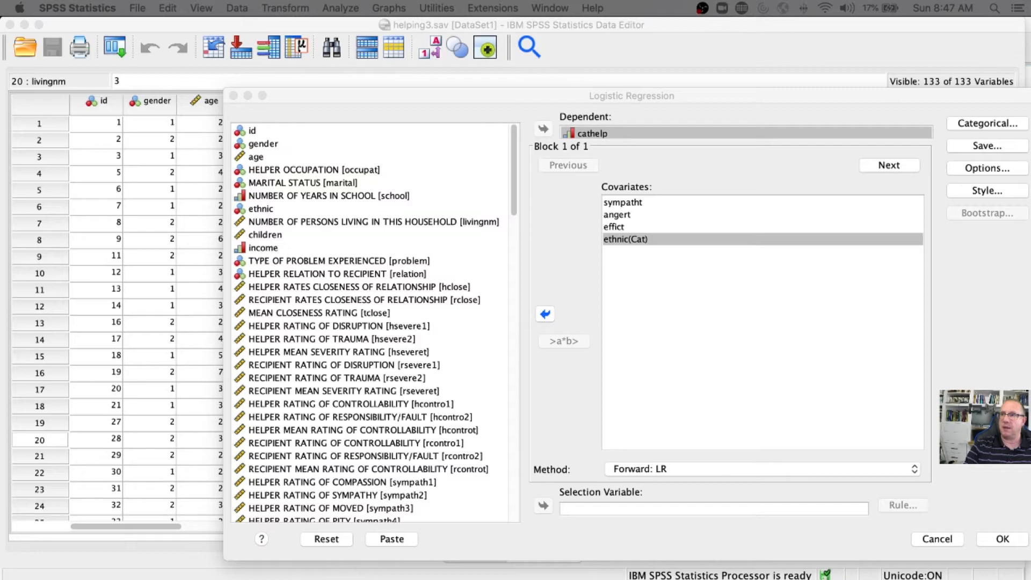
Run the logistic regression and review the case processing summary, dependent variable encoding and categorical variable codings in the output.
left_click(1002, 540)
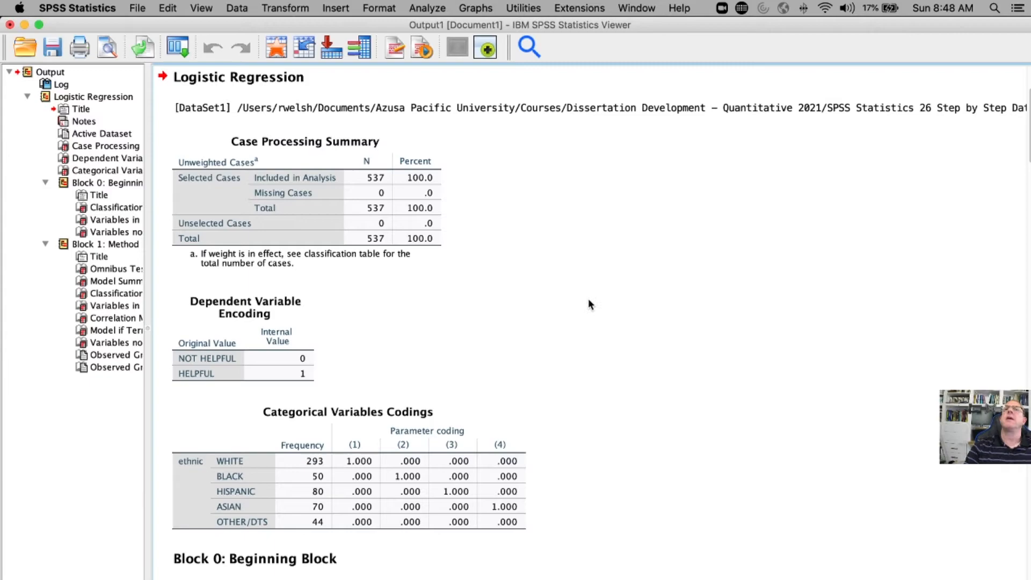
left_click(250, 188)
left_click(666, 268)
scroll(666, 271, "down", 5)
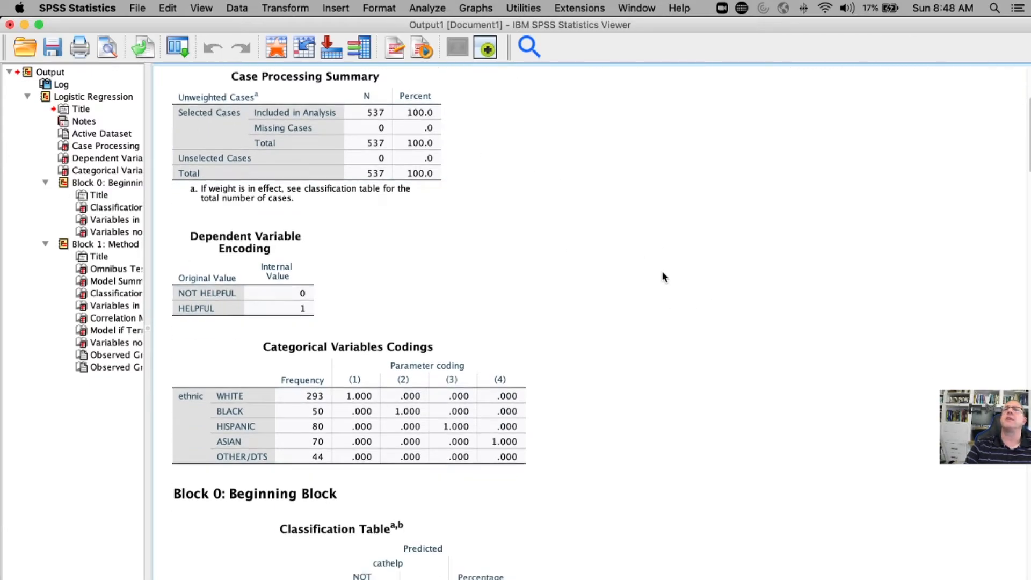
scroll(663, 274, "down", 4)
left_click(308, 212)
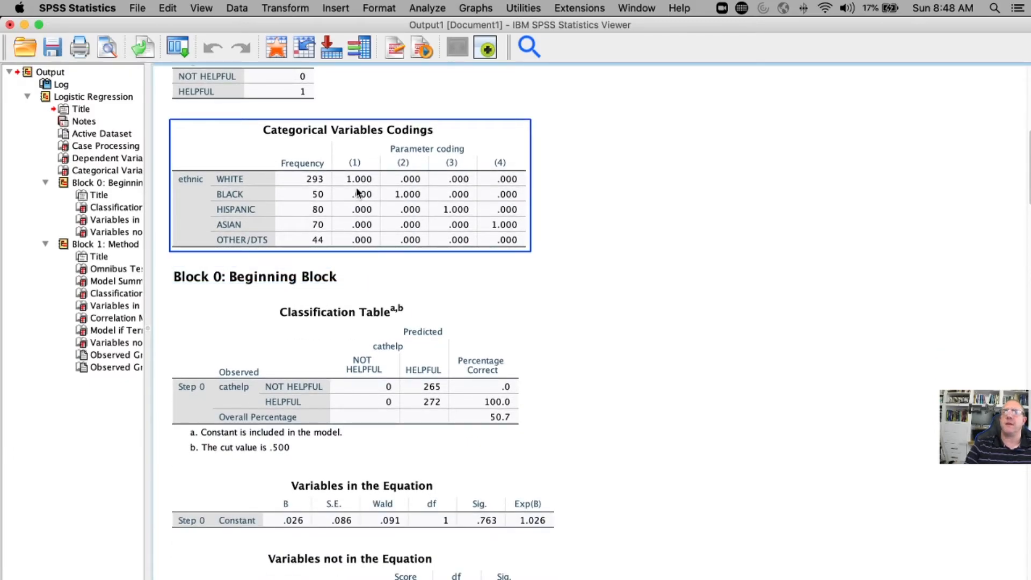
left_click(823, 327)
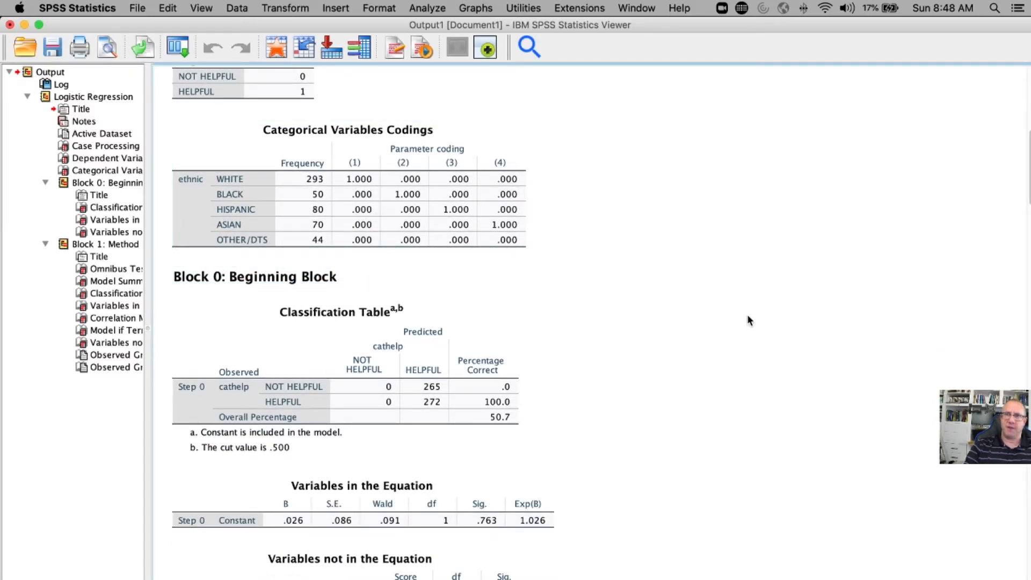
Examine the Block 0 results: the classification table, the variables in the equation and the variables not in the equation.
scroll(735, 314, "down", 9)
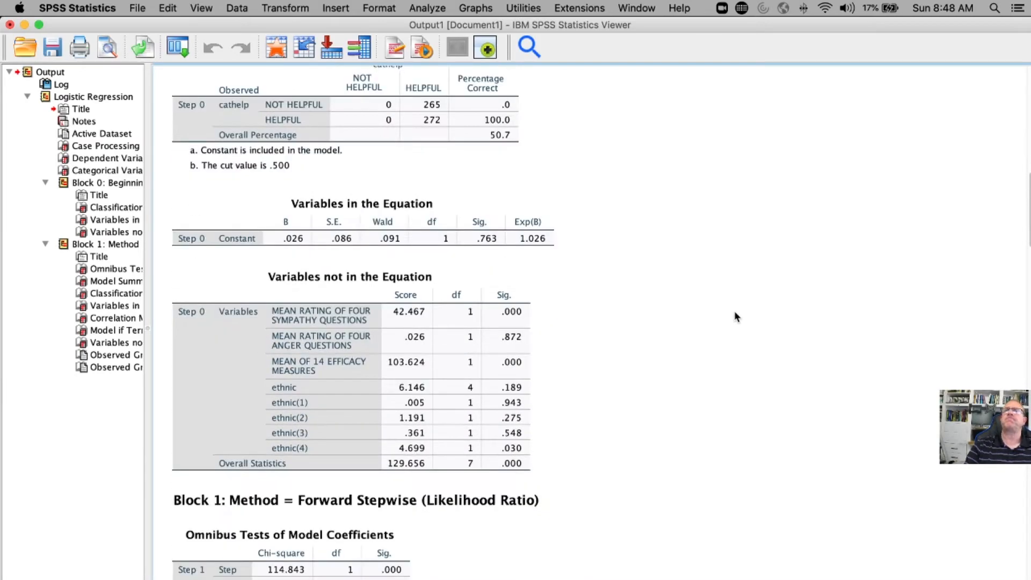
scroll(681, 263, "down", 2)
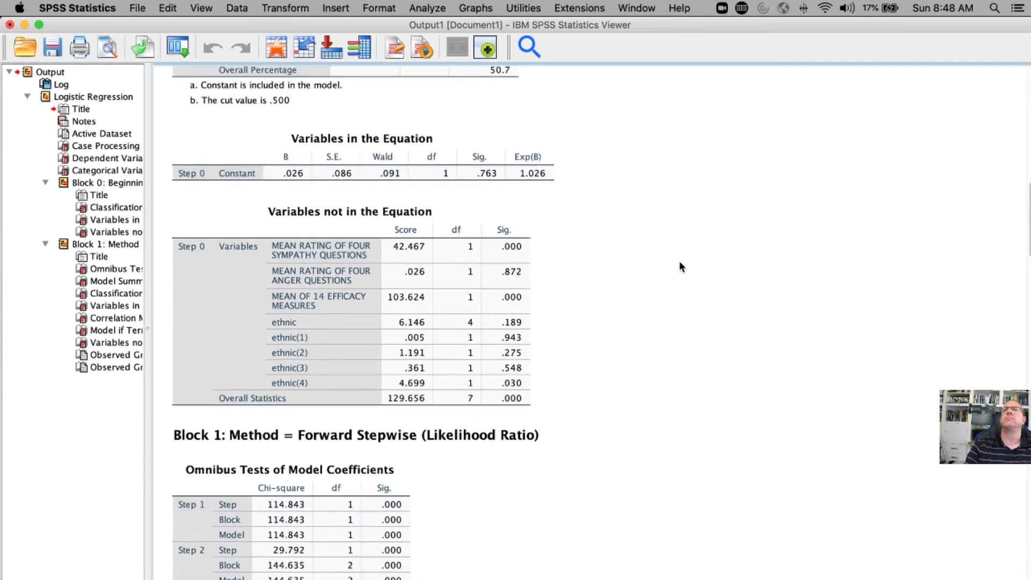
scroll(680, 267, "down", 2)
left_click(333, 210)
left_click(719, 214)
scroll(607, 224, "down", 2)
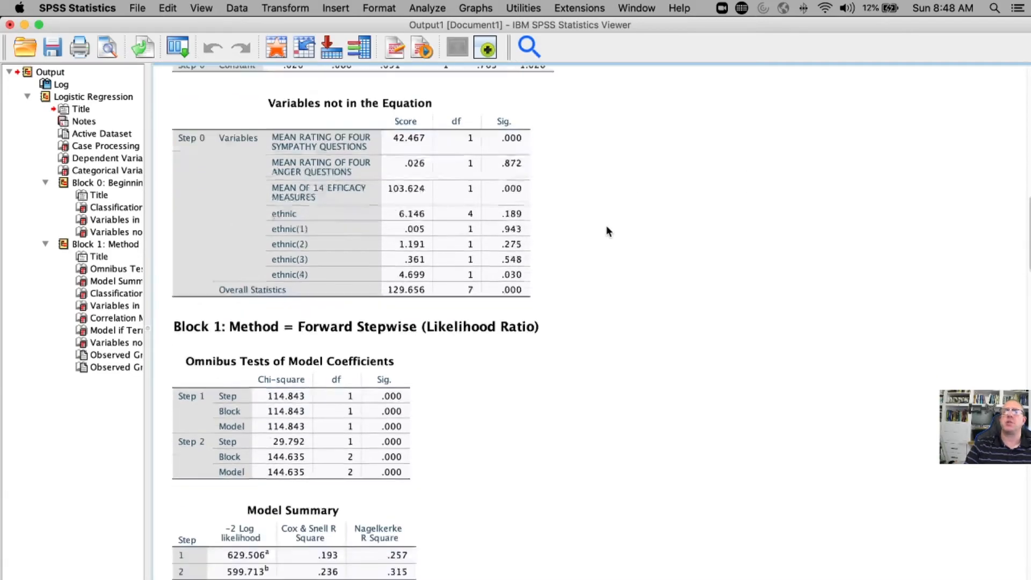
left_click(352, 277)
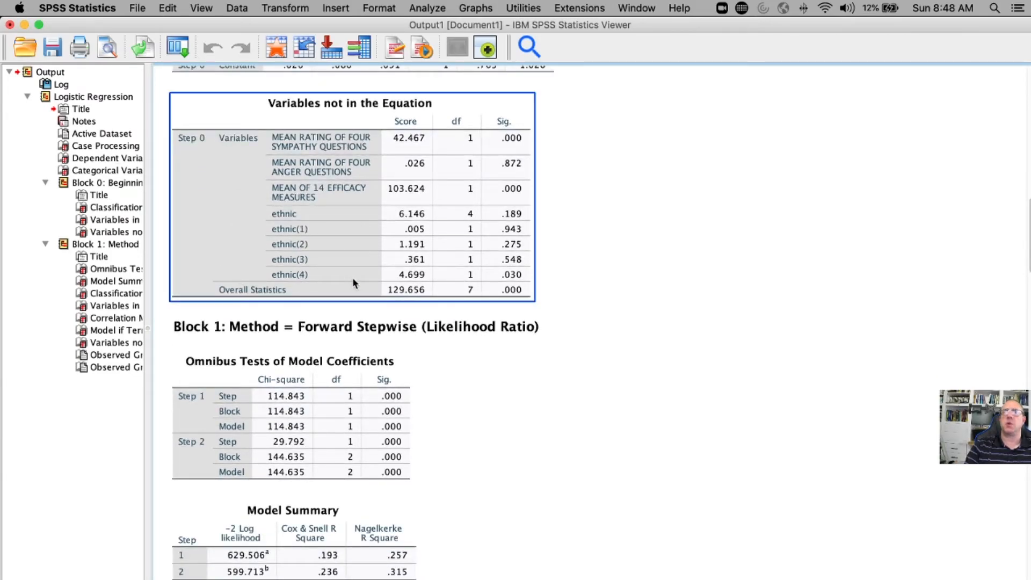
left_click(700, 283)
Examine the Block 1 omnibus tests of model coefficients for both steps, together with the model summary.
scroll(707, 291, "down", 1)
scroll(706, 291, "down", 3)
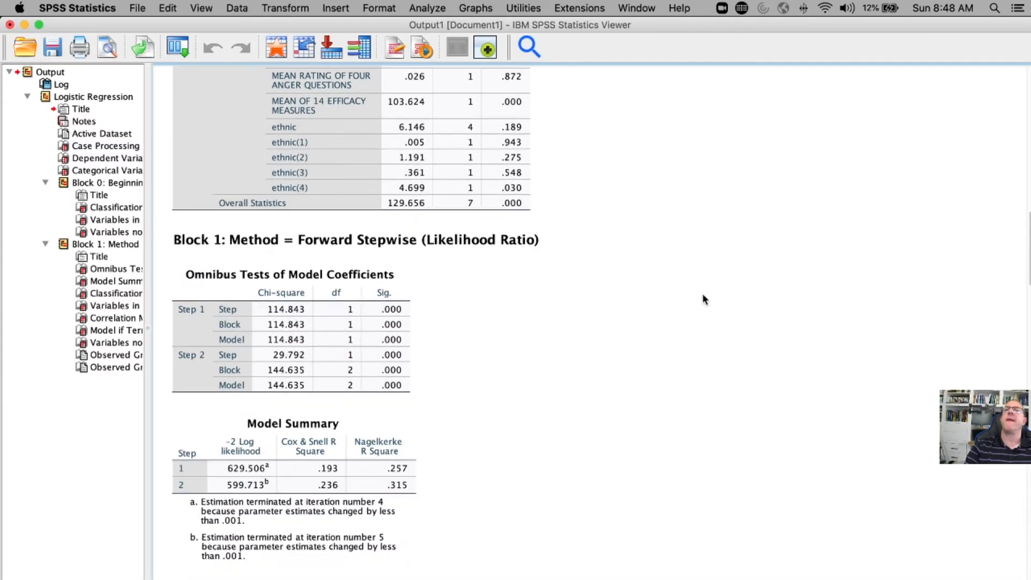
left_click(236, 322)
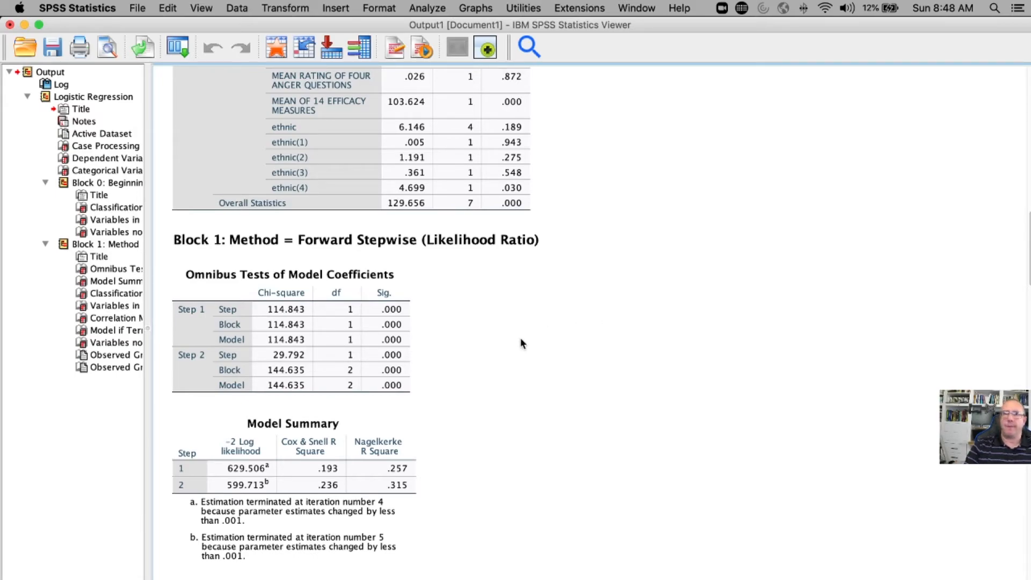
scroll(528, 342, "down", 3)
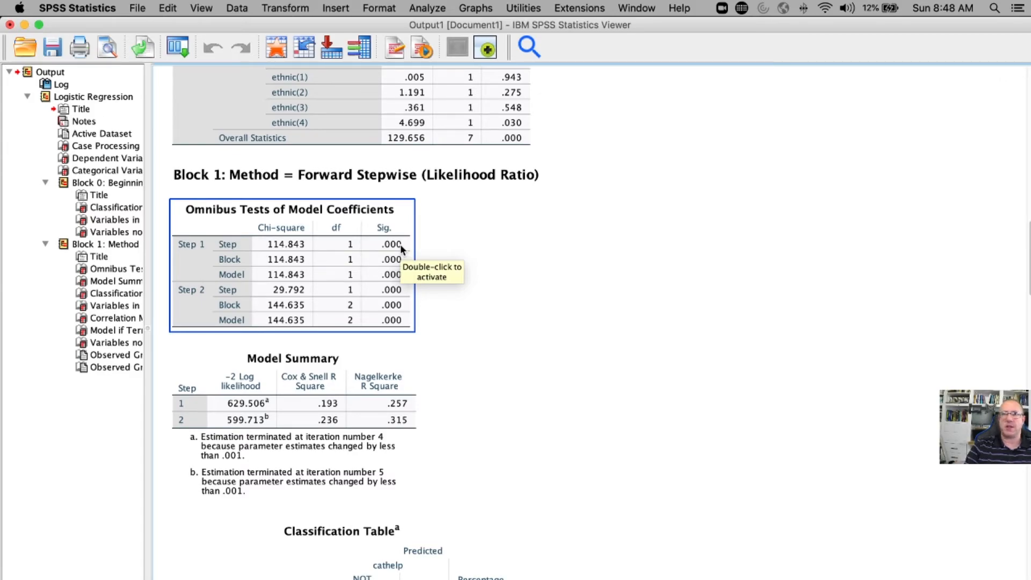
left_click(528, 273)
left_click(314, 291)
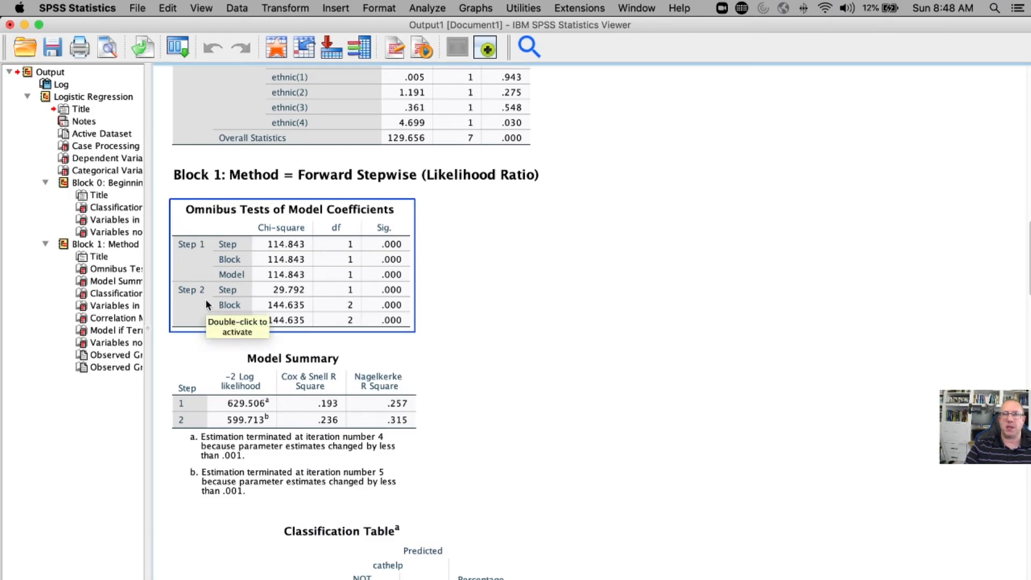
left_click(437, 274)
scroll(527, 262, "down", 3)
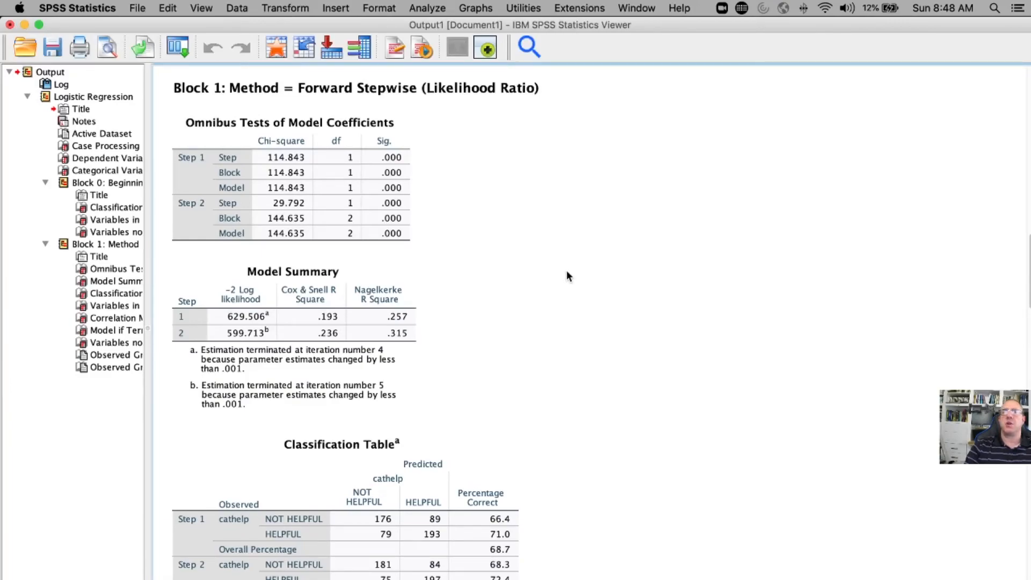
Review the Block 1 classification table and the coefficients in the Variables in the Equation table.
scroll(540, 228, "down", 8)
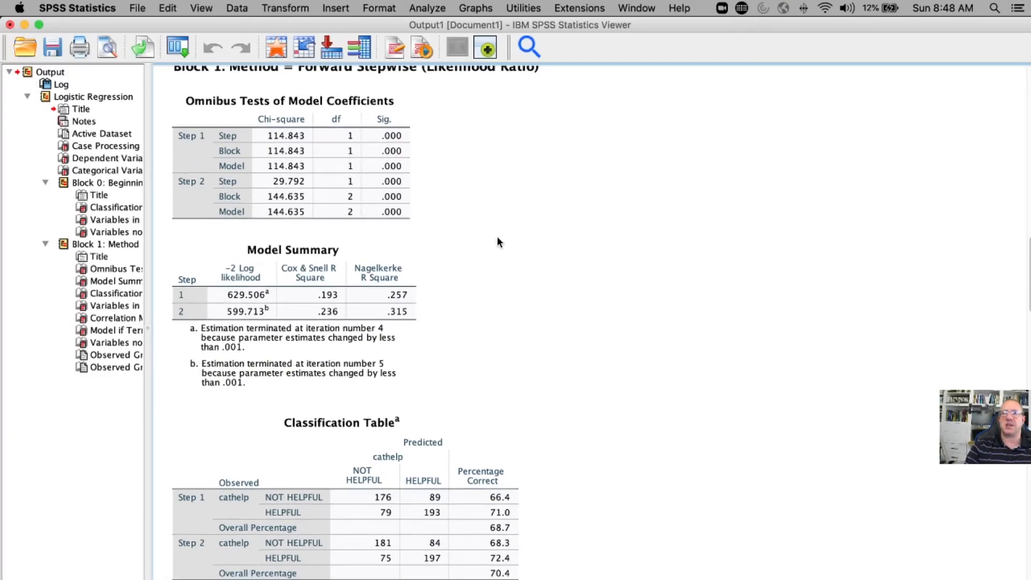
scroll(540, 226, "down", 1)
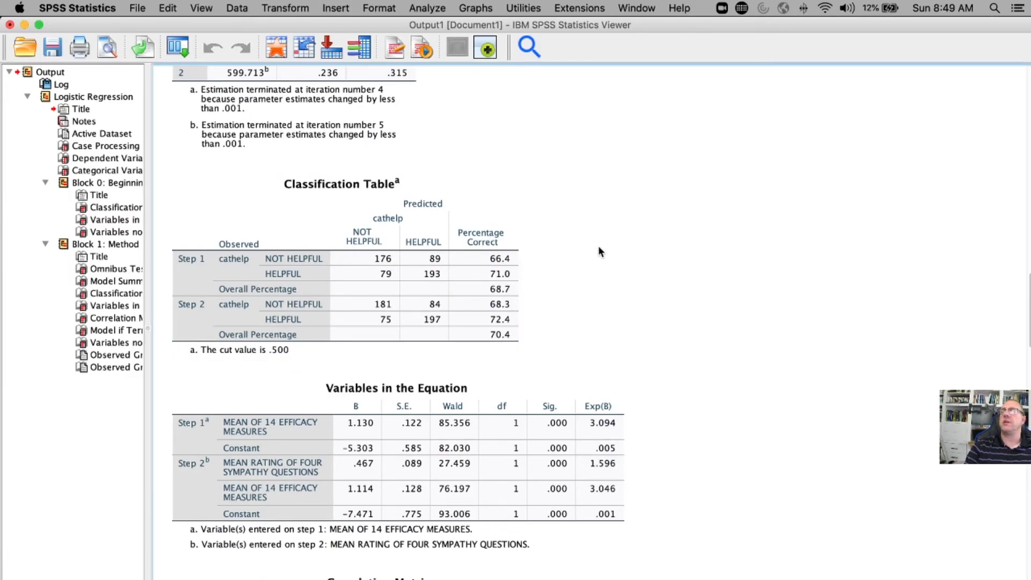
scroll(615, 240, "down", 4)
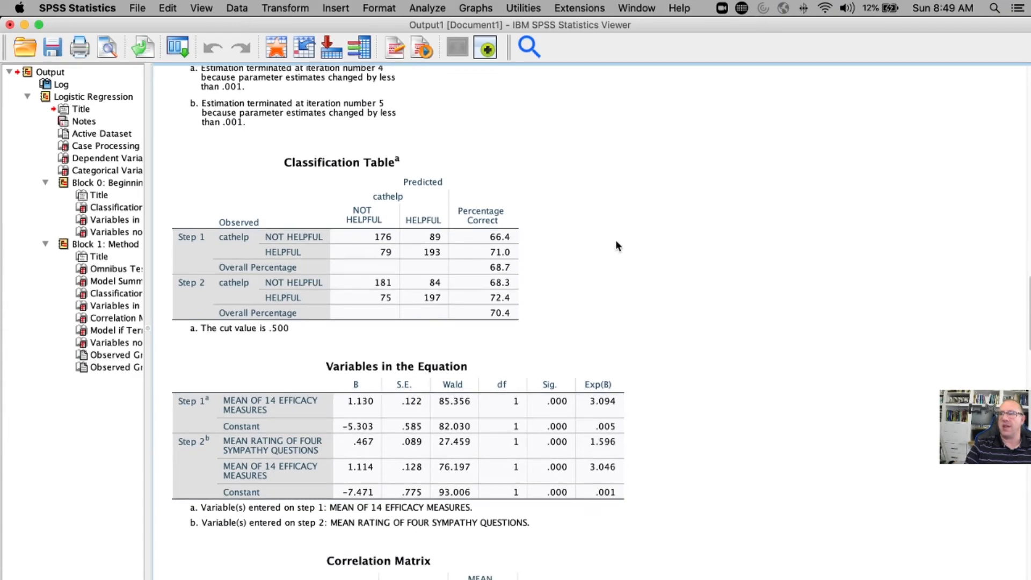
left_click(346, 319)
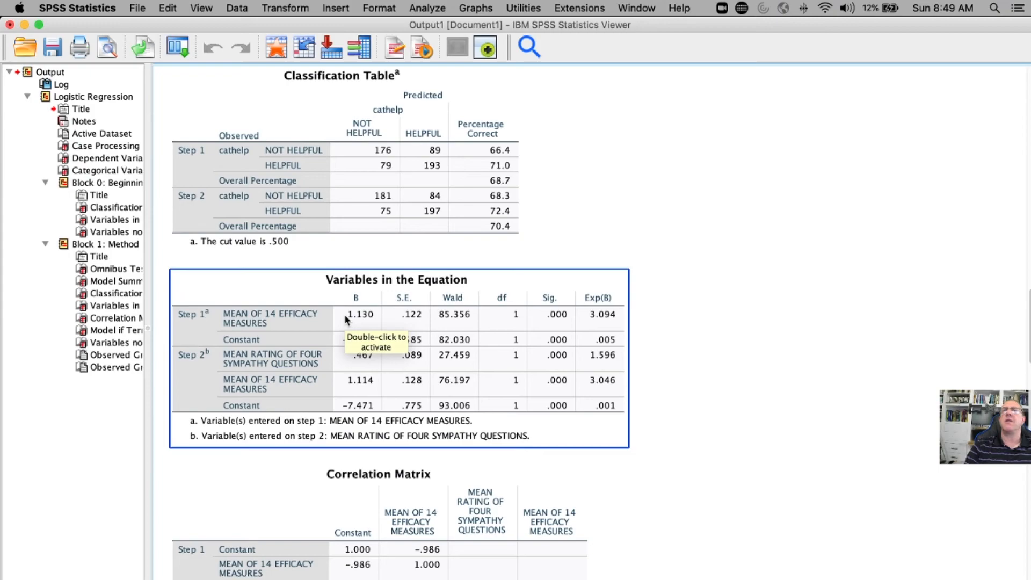
left_click(655, 288)
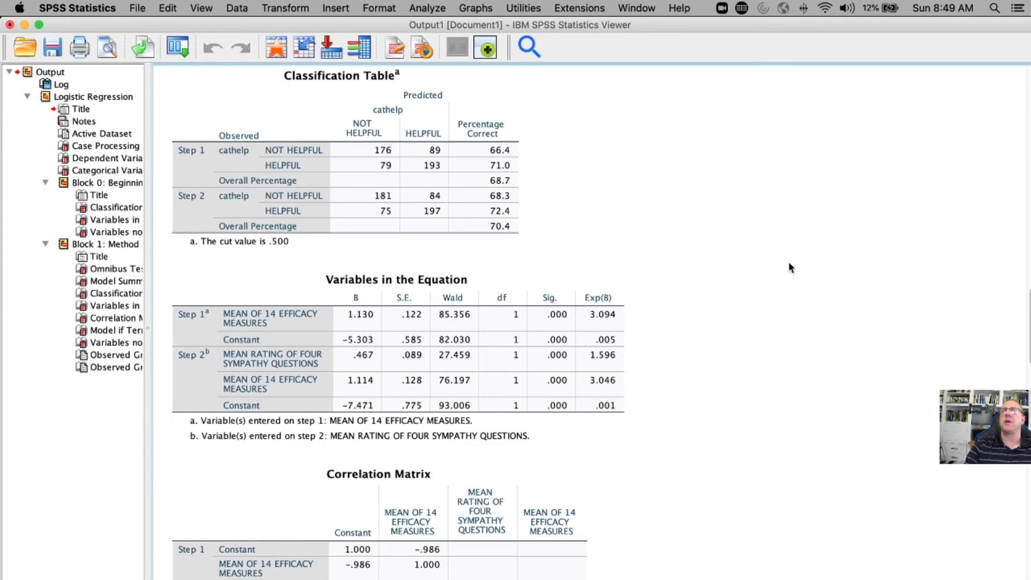
Review the correlation matrix of the estimates and the Model if Term Removed table.
scroll(784, 267, "down", 3)
scroll(785, 266, "down", 4)
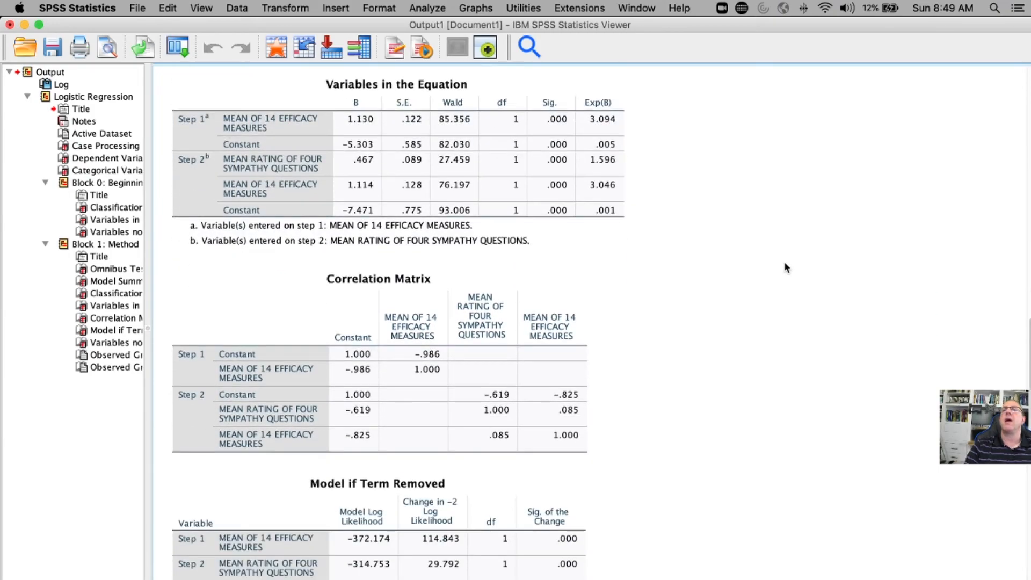
scroll(785, 267, "down", 3)
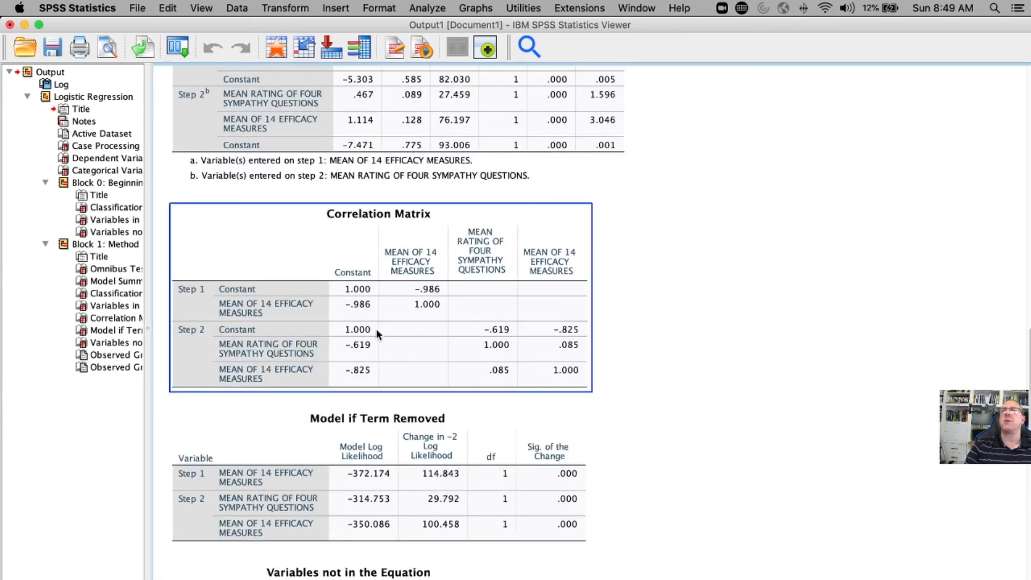
scroll(739, 282, "down", 12)
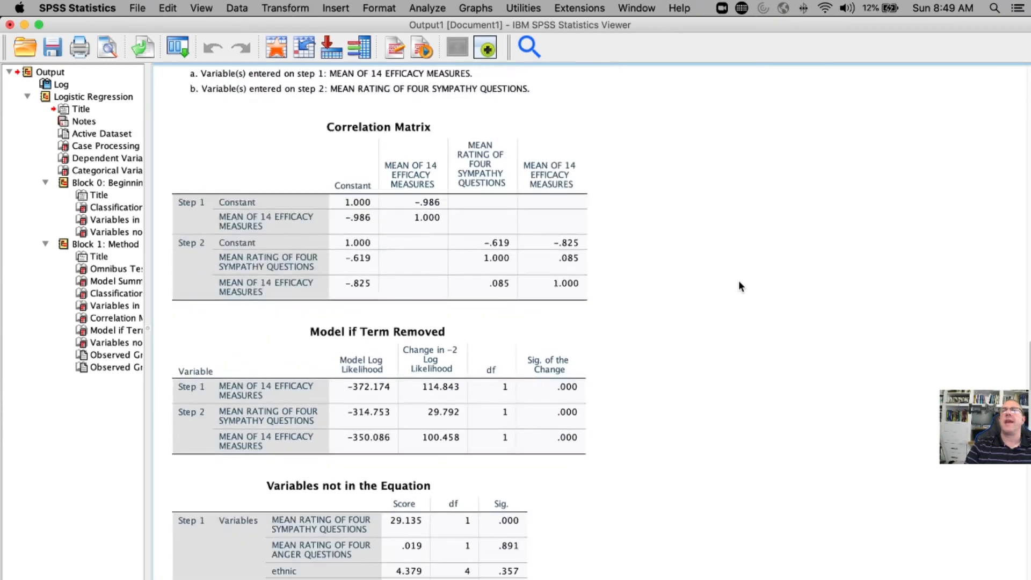
Compare the step 1 and step 2 plots of observed groups and predicted probabilities at the end of the output.
scroll(738, 280, "down", 12)
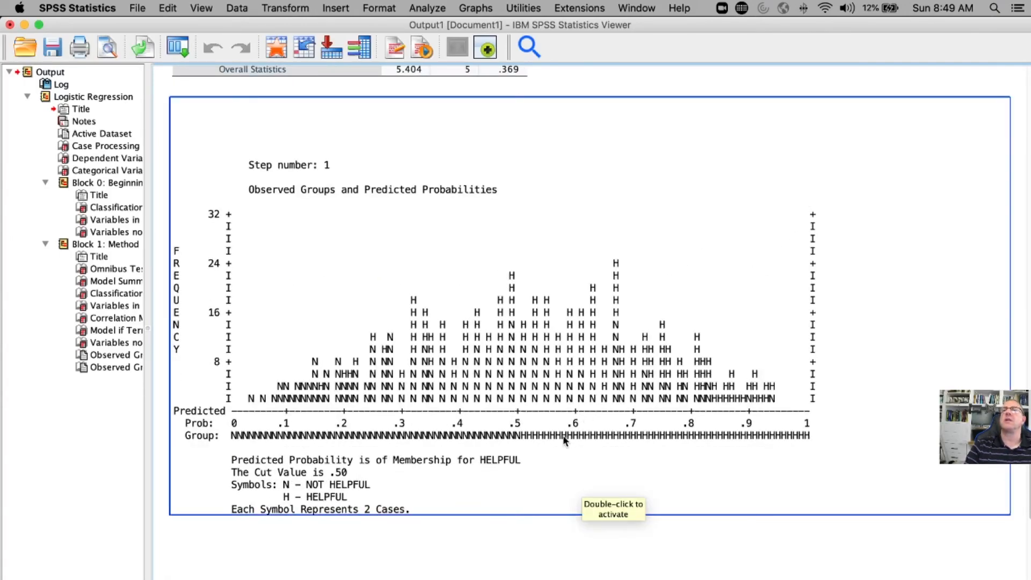
scroll(526, 376, "down", 1)
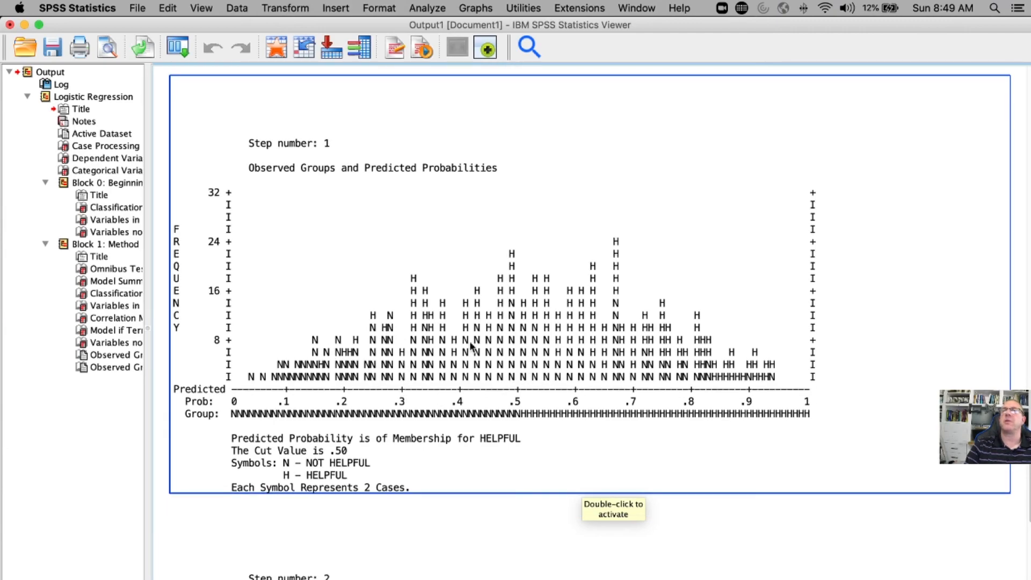
scroll(460, 344, "down", 4)
scroll(460, 341, "down", 13)
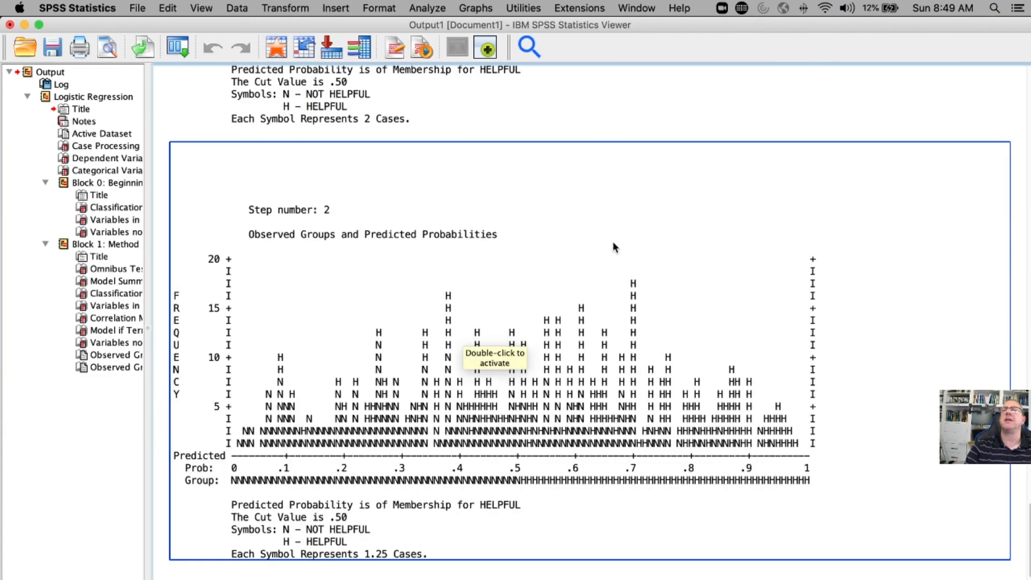
scroll(611, 258, "down", 1)
scroll(580, 348, "up", 20)
scroll(578, 347, "down", 20)
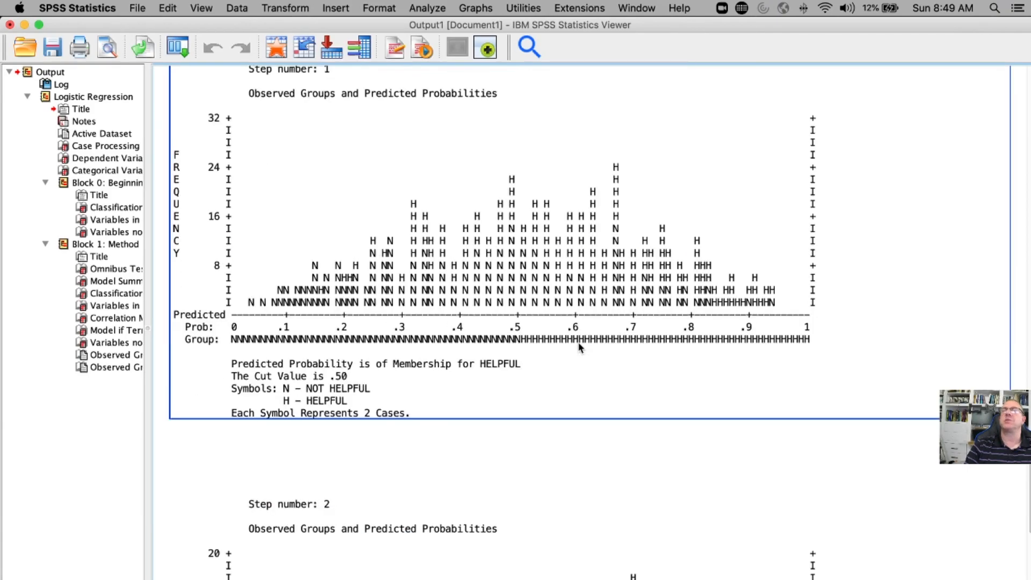